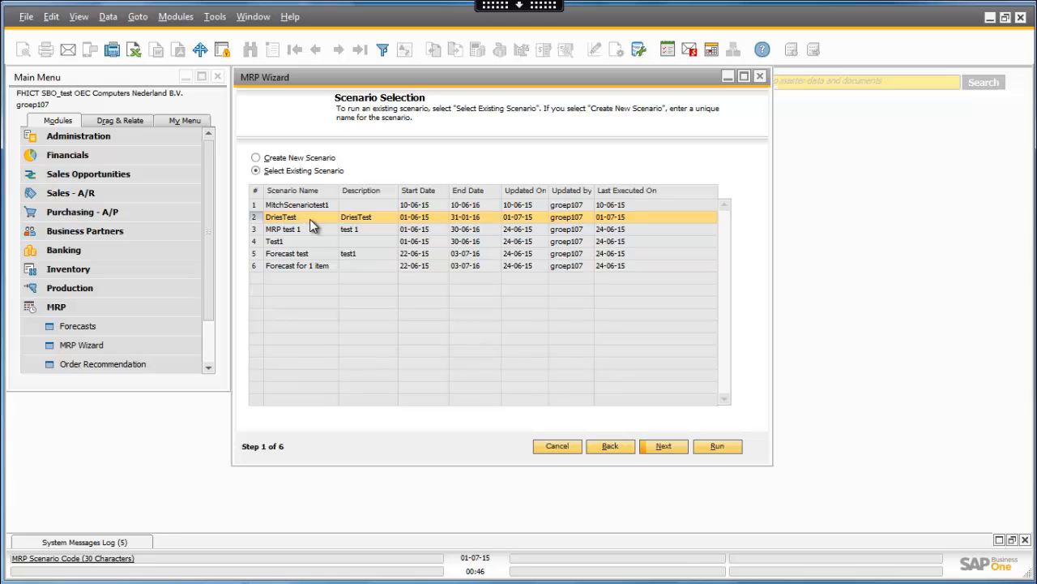
- Open the details of the selected existing scenario and set the planning horizon's end date to 31-05-16
left_click(663, 446)
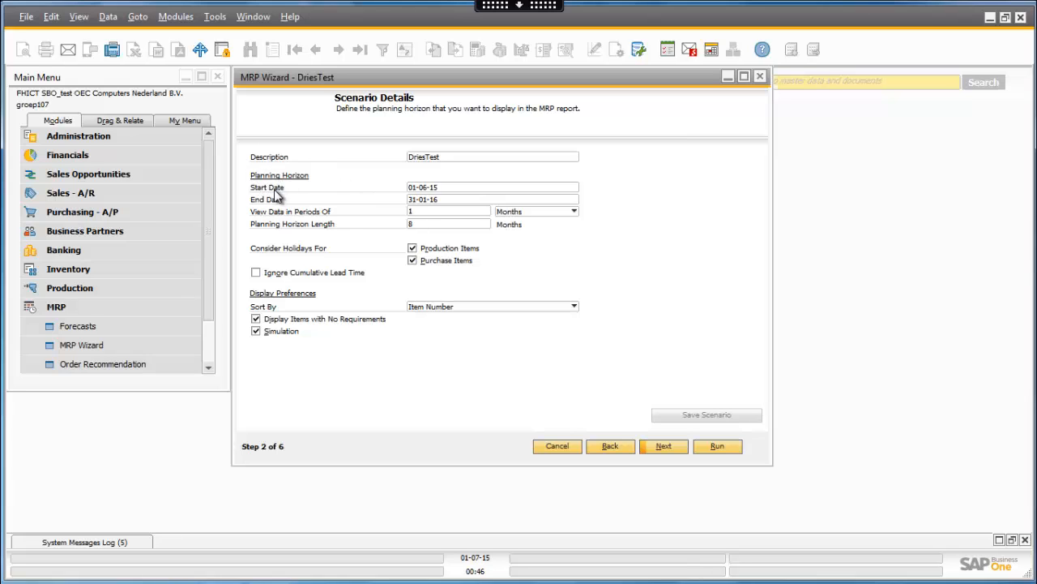
left_click(462, 187)
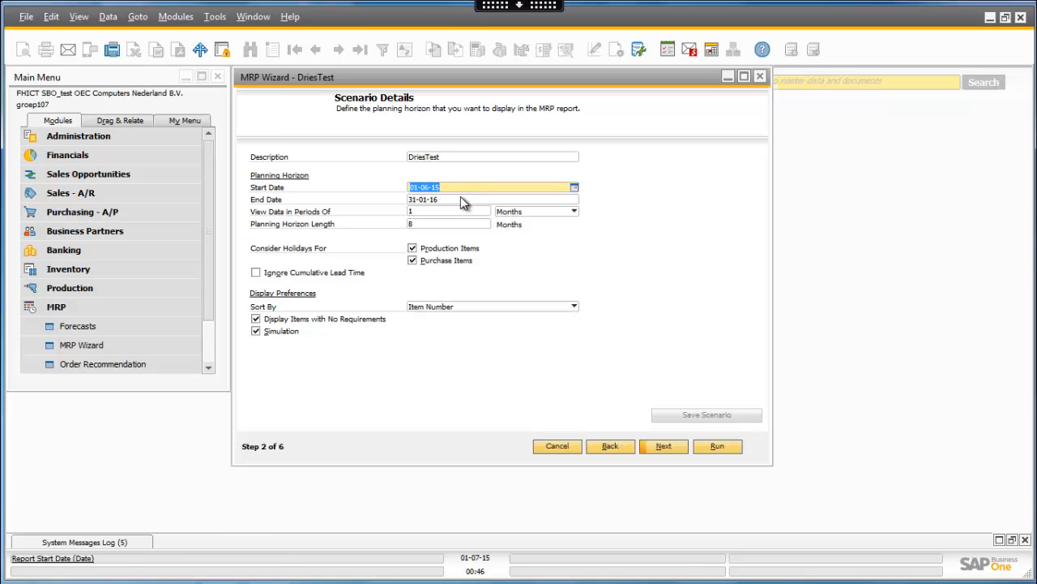
key("Tab")
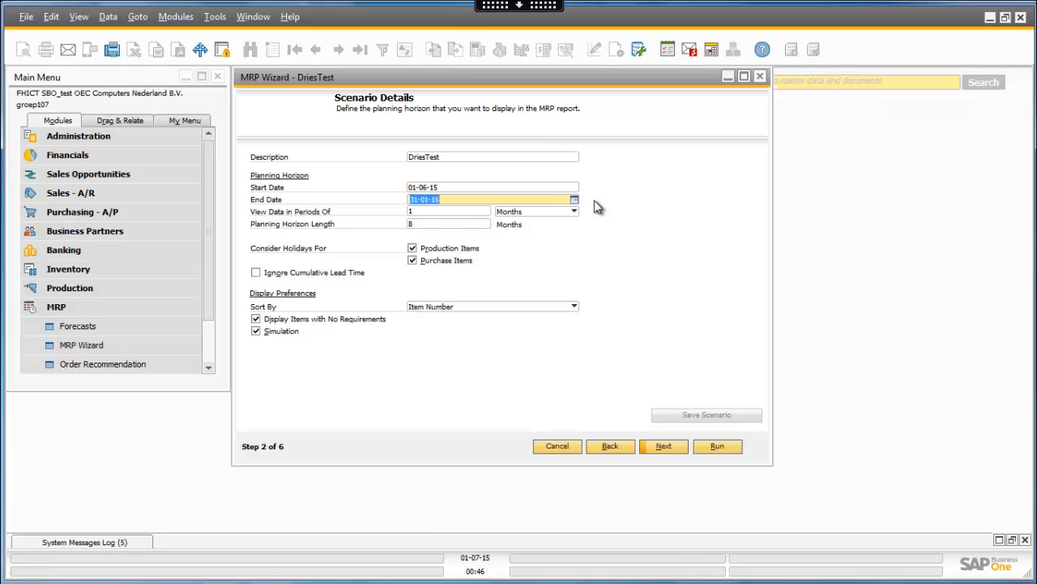
left_click(571, 199)
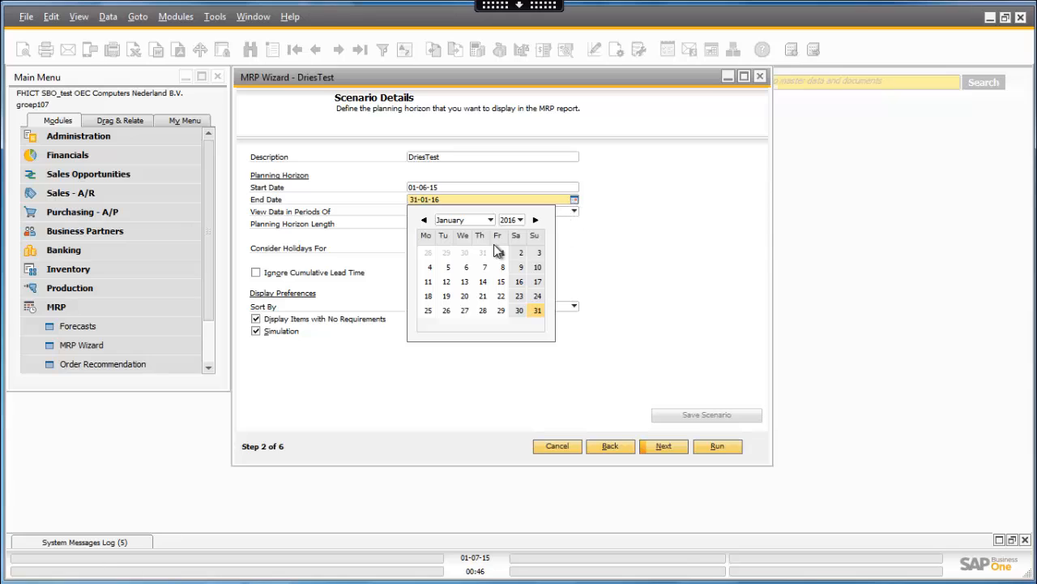
left_click(576, 199)
left_click(574, 200)
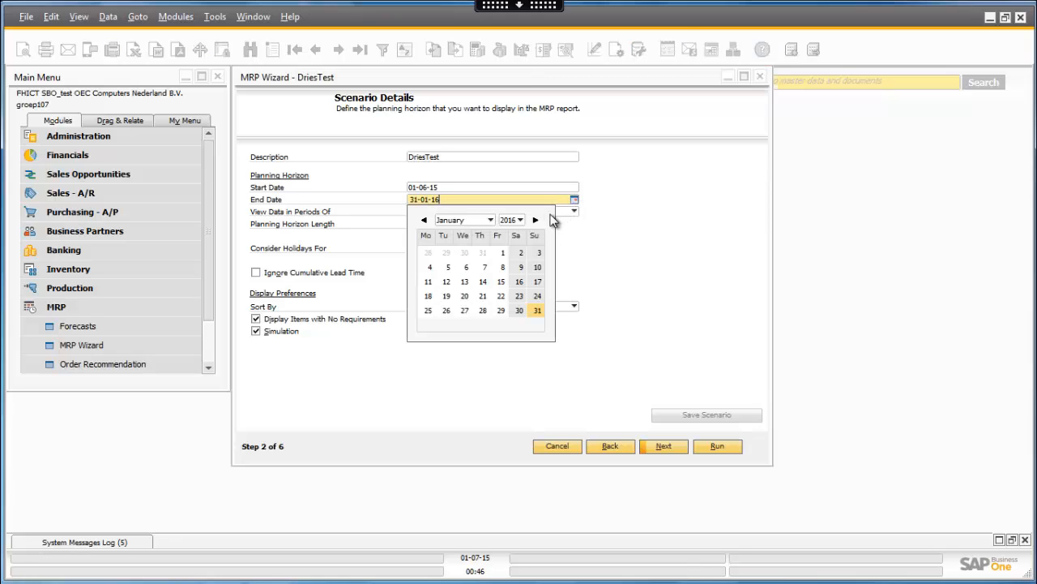
left_click(487, 220)
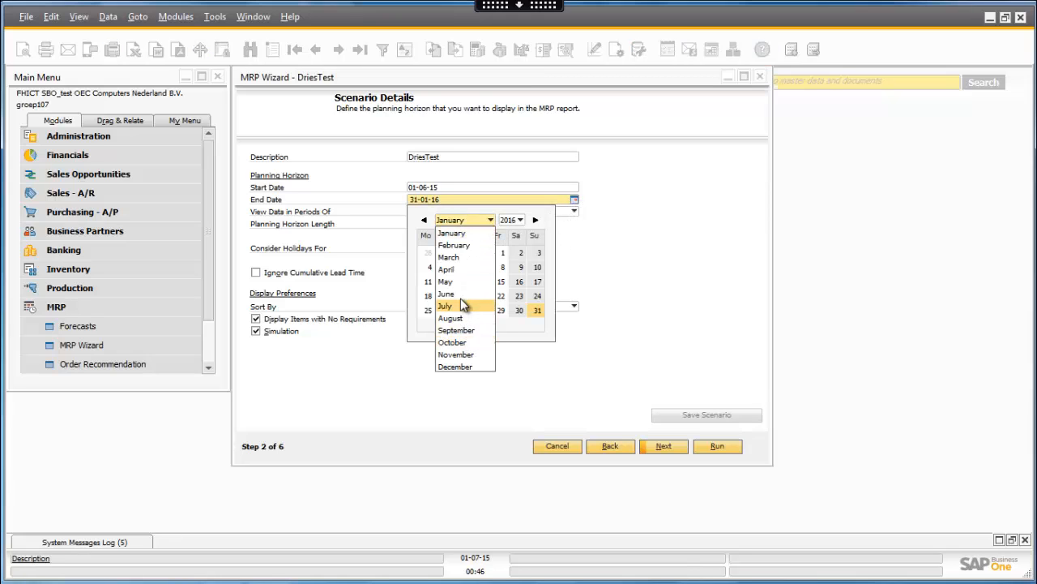
left_click(461, 279)
left_click(439, 324)
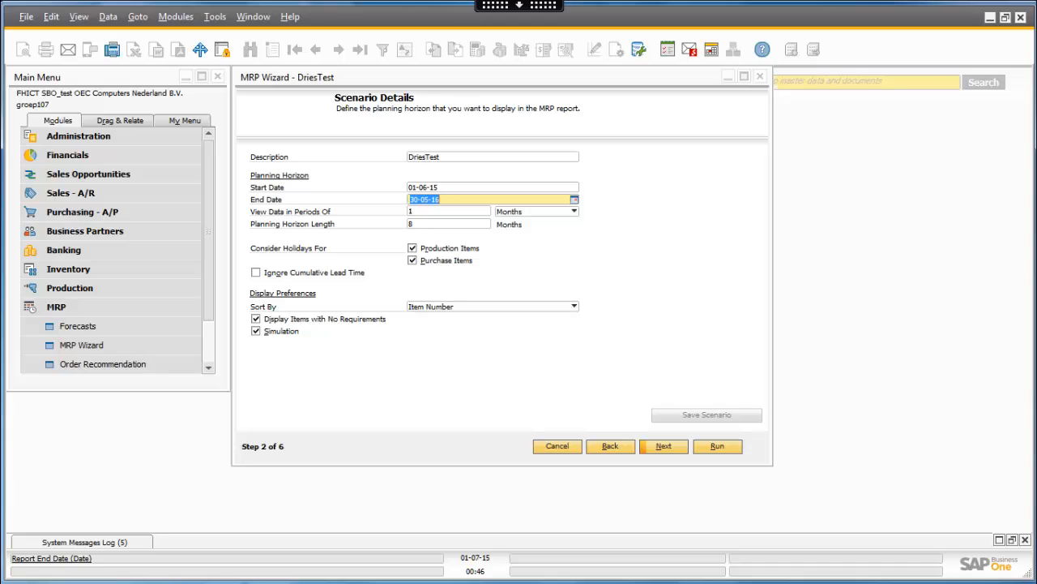
- Choose Months as the unit for the data view periods and advance to the item selection
left_click(544, 211)
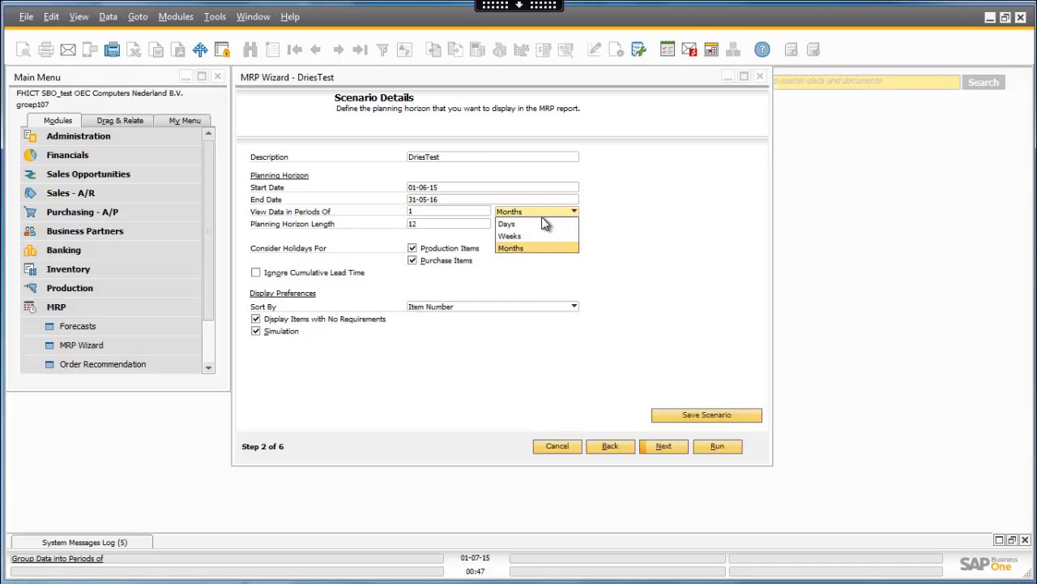
left_click(511, 247)
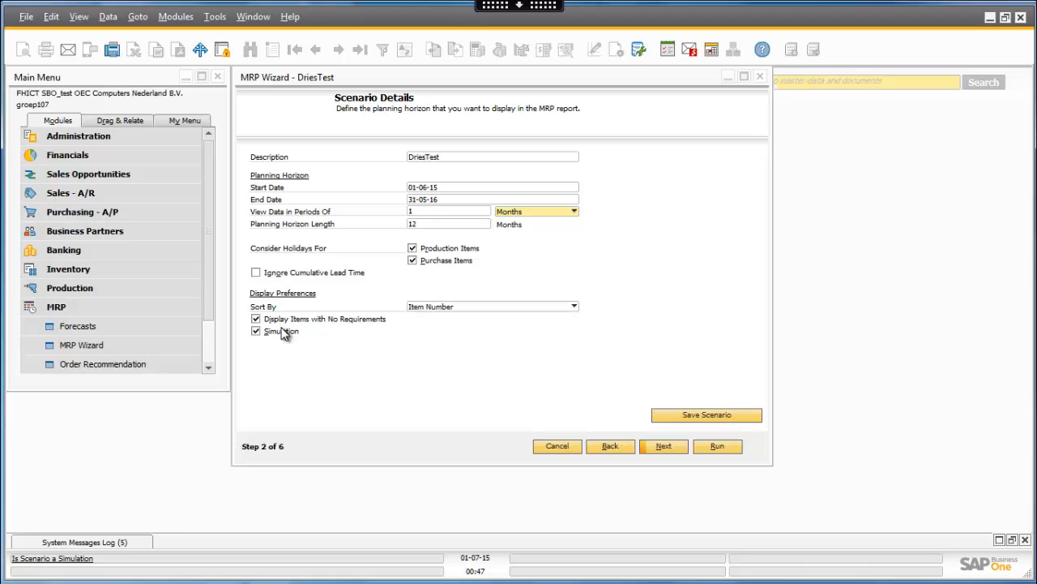
left_click(663, 447)
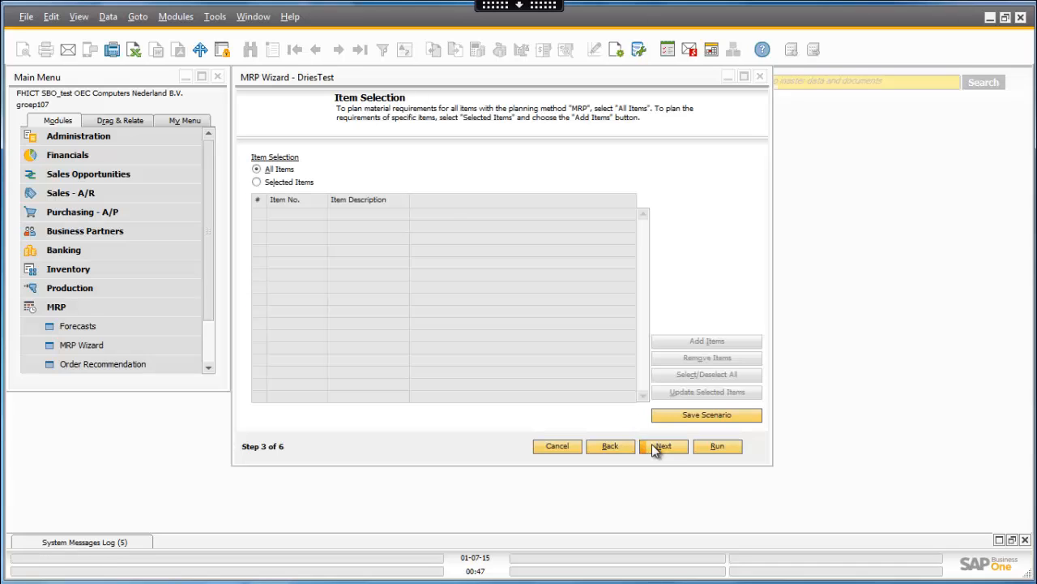
left_click(256, 181)
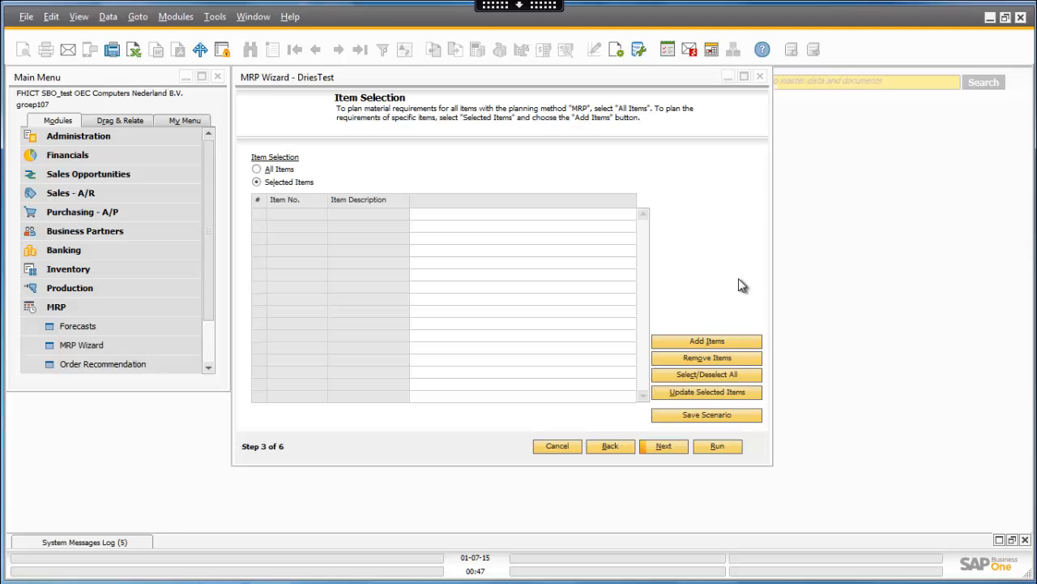
left_click(734, 341)
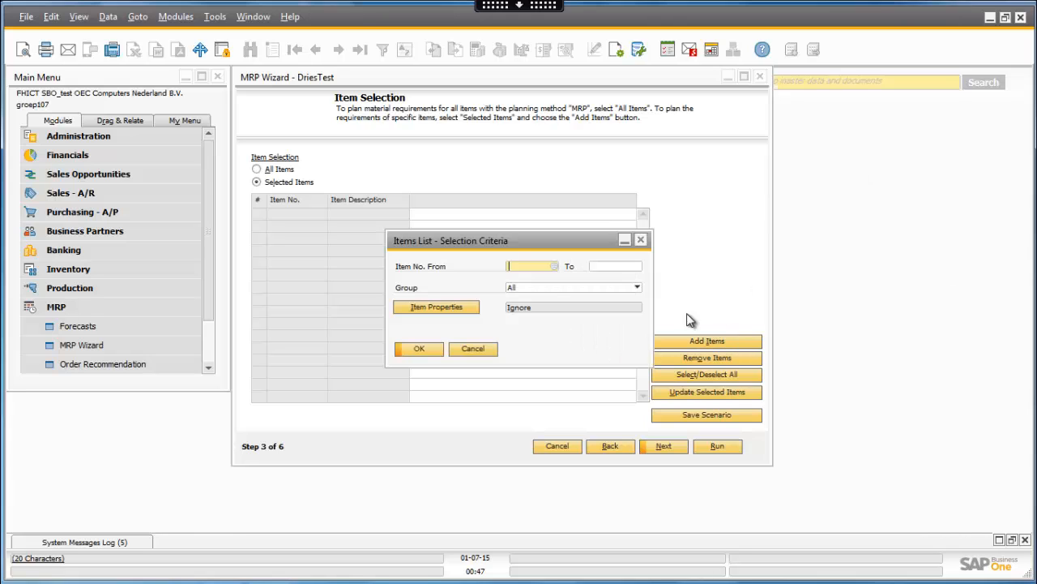
left_click(640, 240)
left_click(257, 169)
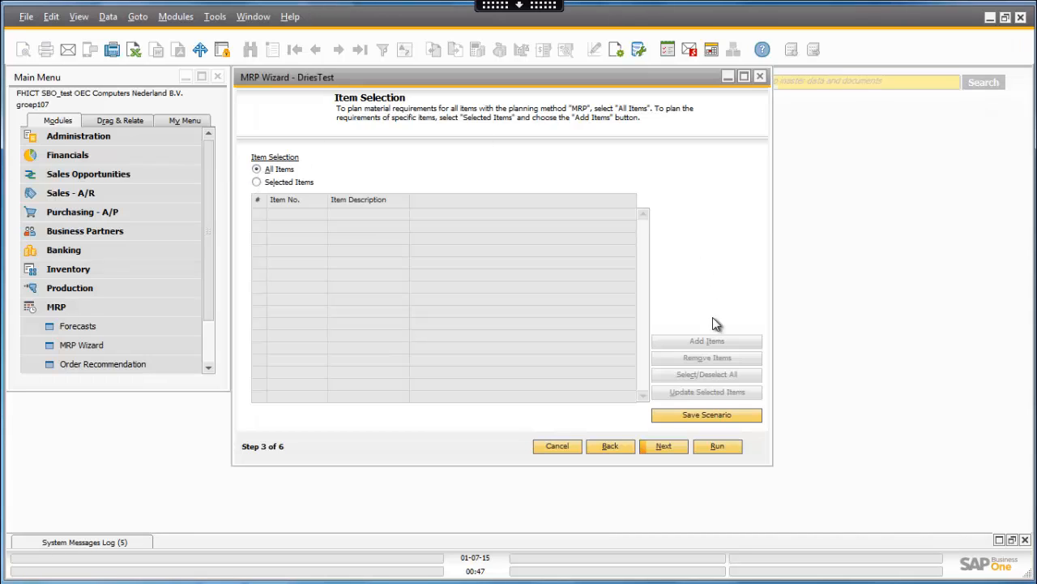
- Advance past the item selection with all items, keep existing inventory included for every warehouse, and continue to the documents data source
left_click(664, 447)
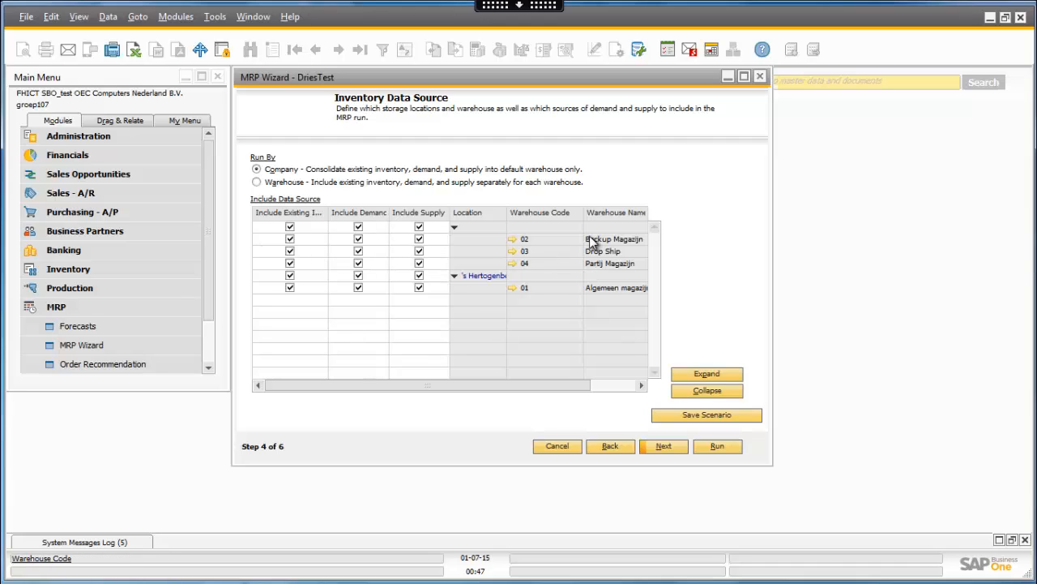
left_click(291, 228)
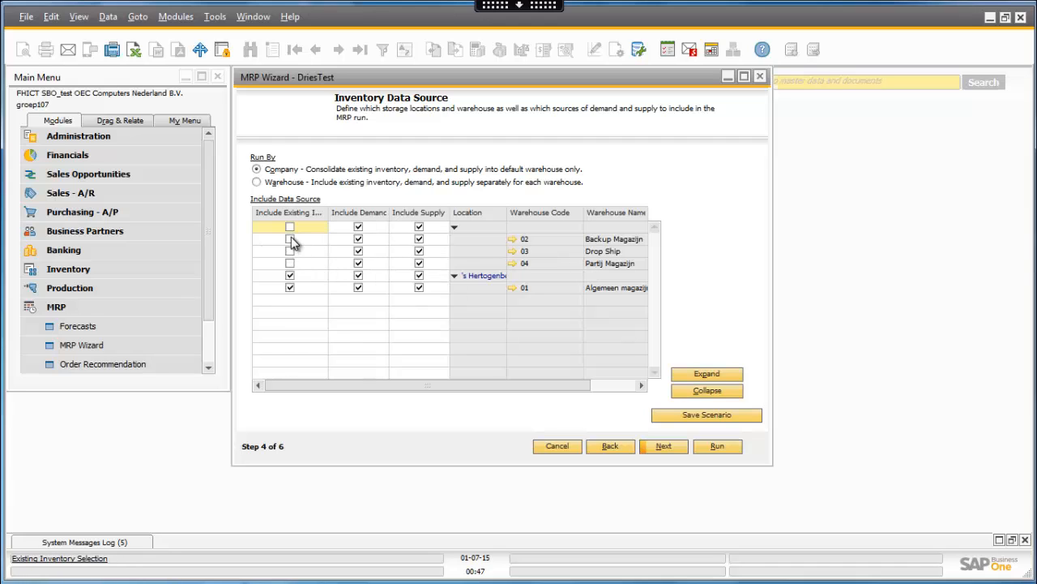
left_click(291, 229)
left_click(661, 446)
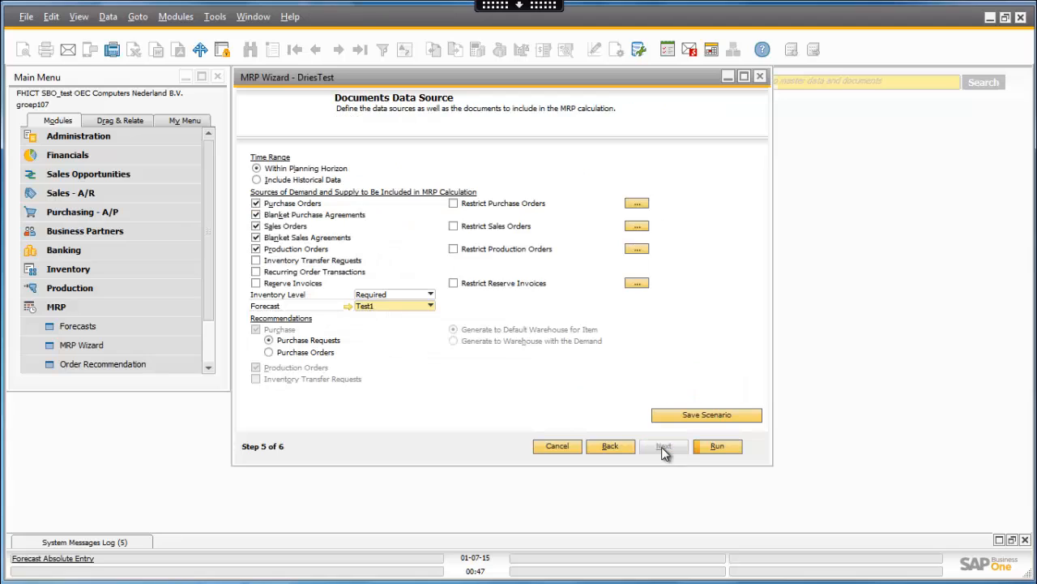
- Choose the Required inventory level and the Test1 forecast for the calculation, and run the MRP scenario
left_click(366, 295)
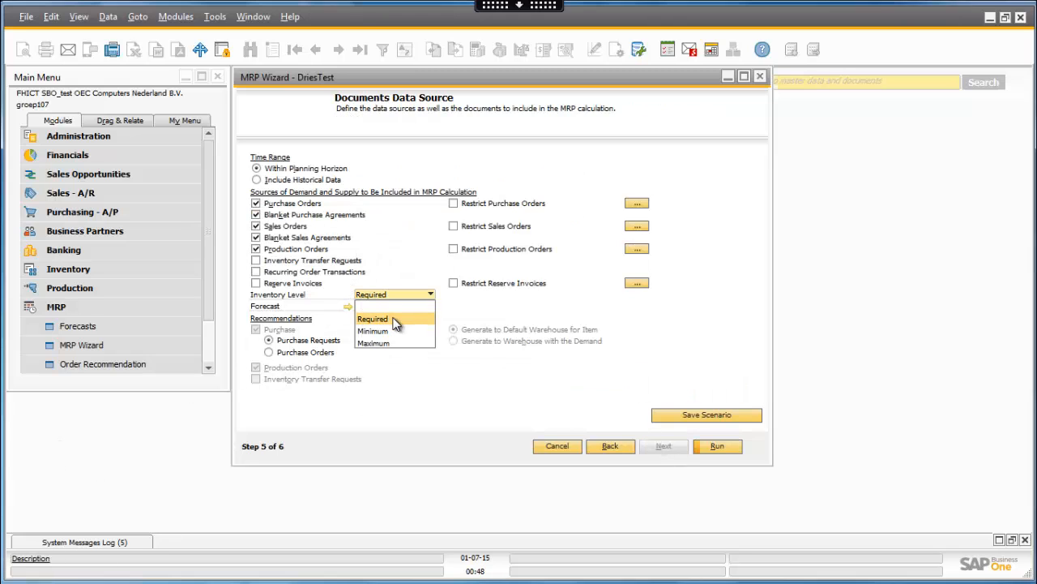
left_click(394, 320)
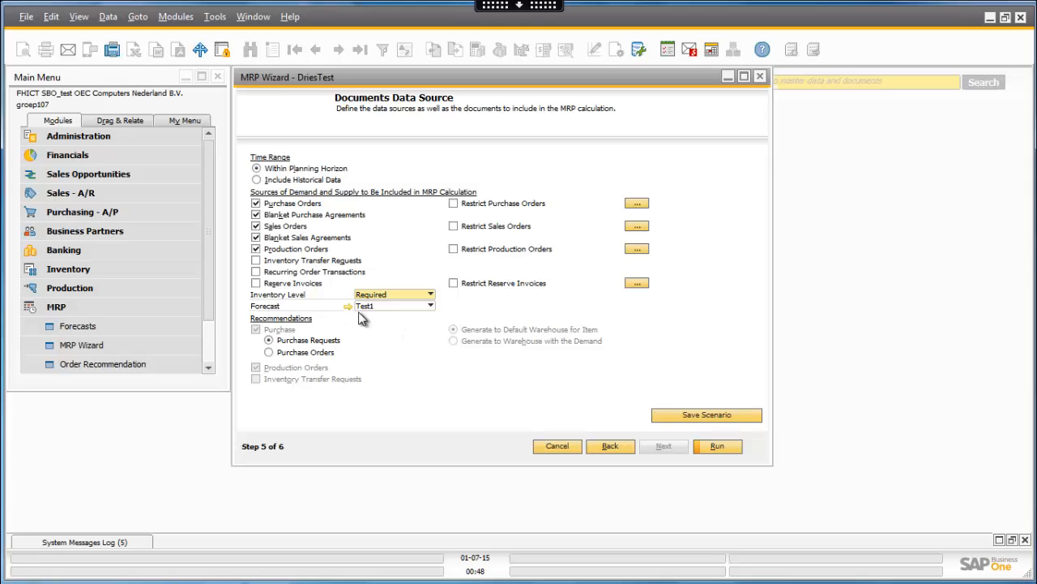
left_click(387, 308)
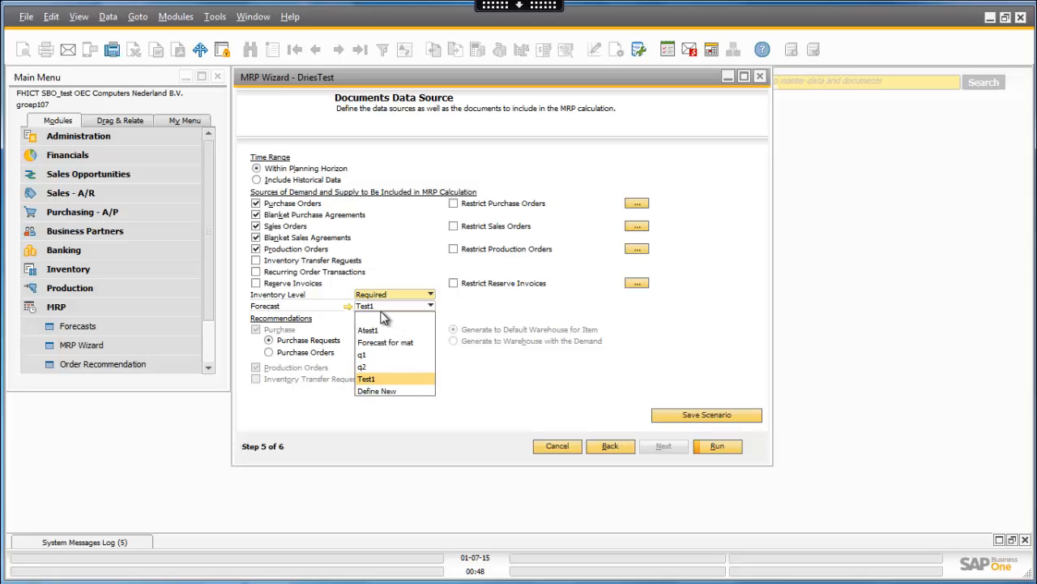
left_click(378, 379)
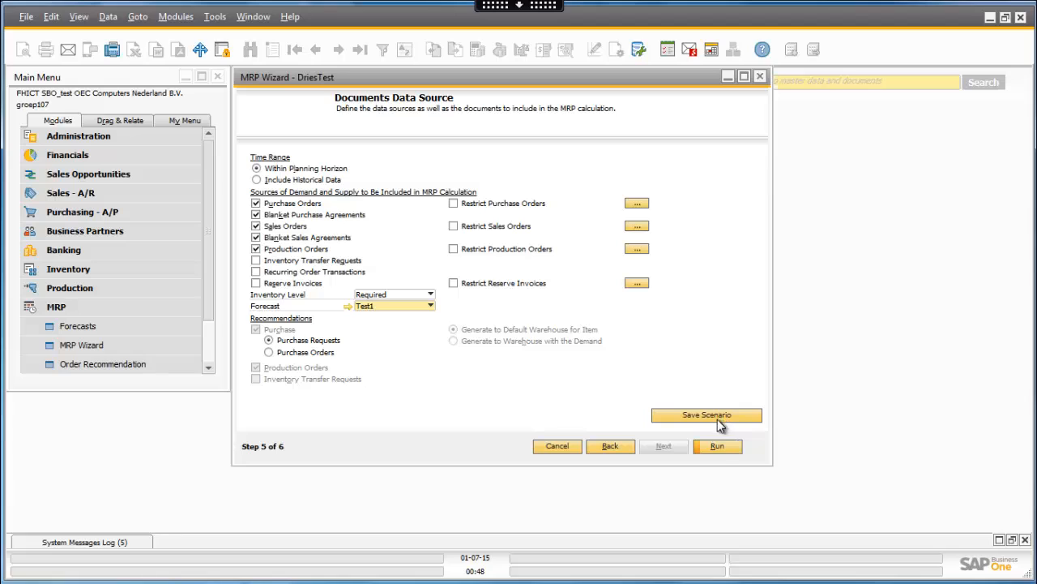
left_click(718, 448)
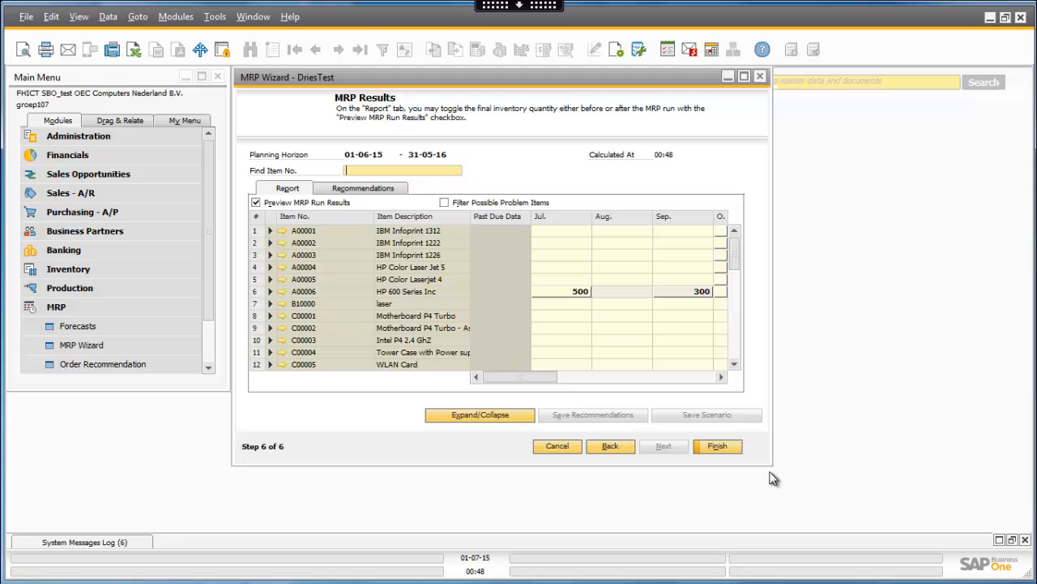
- Enlarge the MRP results window and examine the pegging information for item A00006's July recommendation, including its type and due date
left_click_drag(776, 466, 1018, 481)
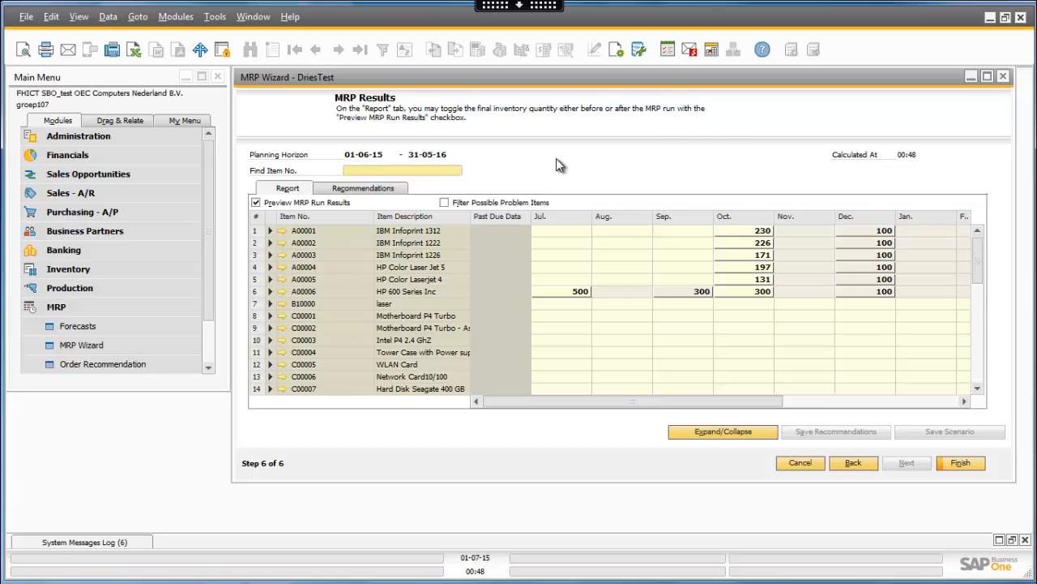
left_click_drag(979, 269, 1001, 241)
double_click(572, 292)
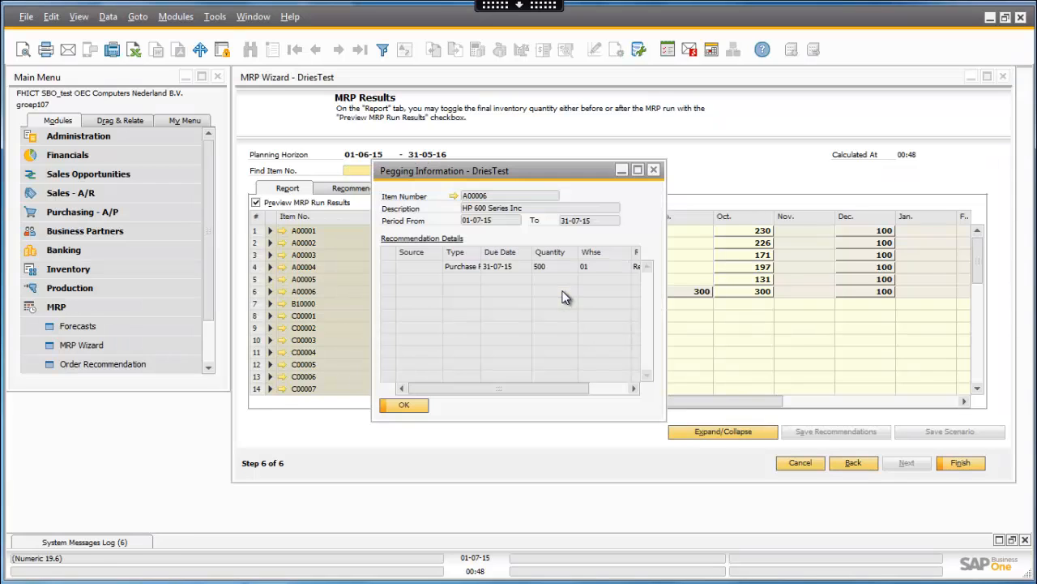
left_click(653, 170)
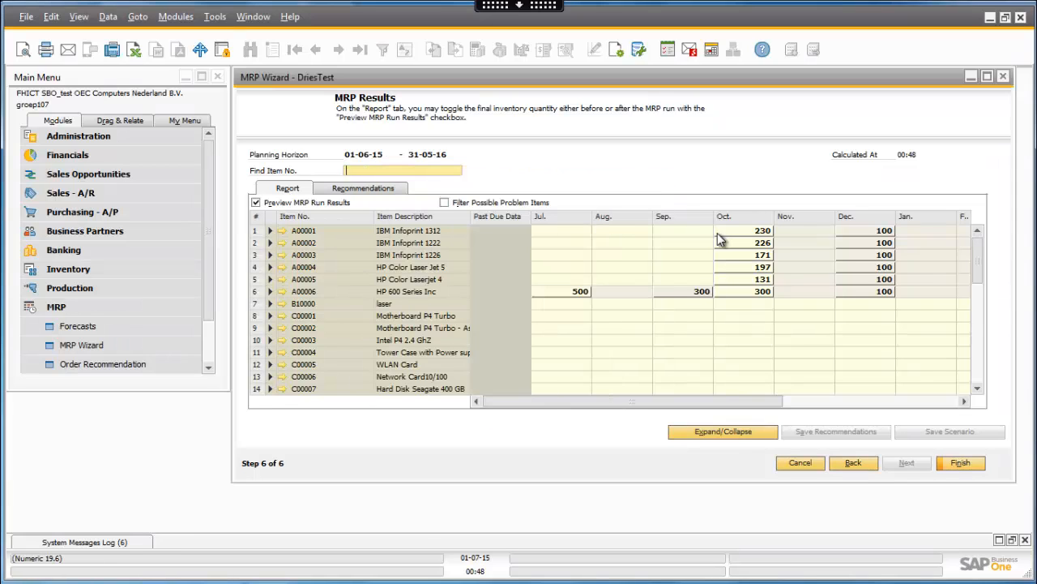
double_click(552, 295)
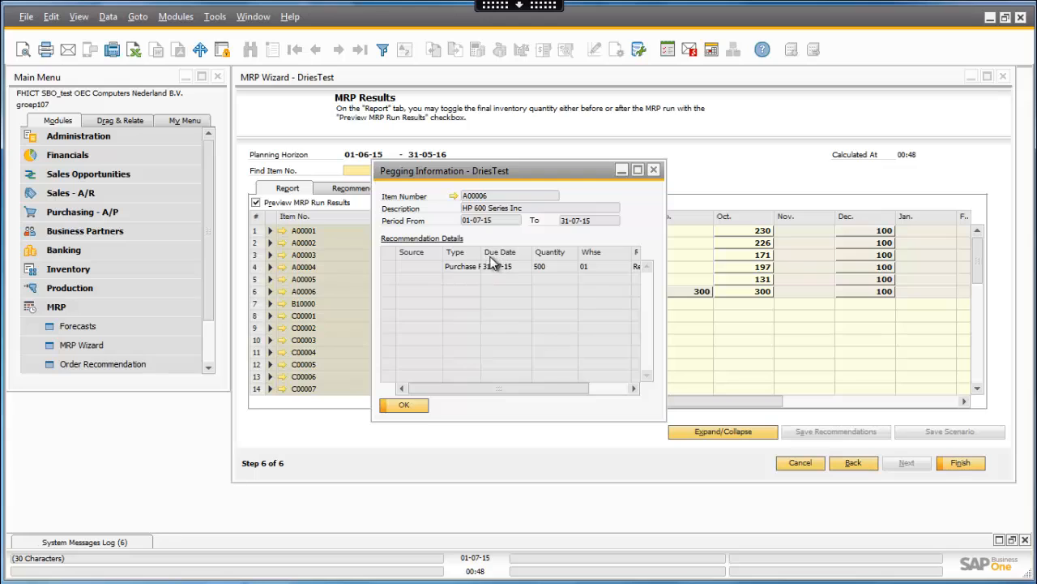
left_click_drag(483, 253, 493, 255)
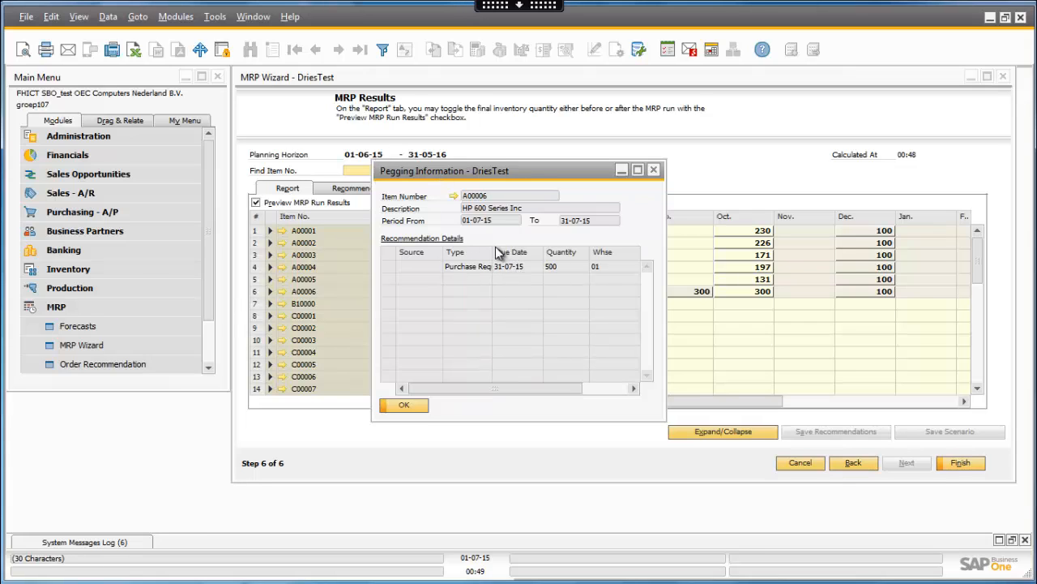
left_click(654, 169)
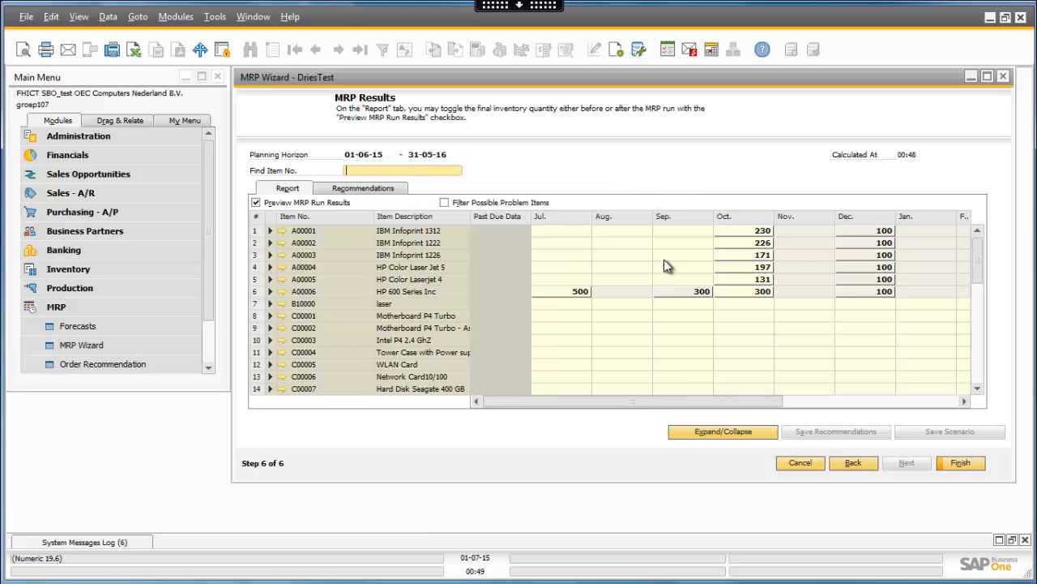
- Review the inventory, supply and demand breakdown of item A00006, and finish the MRP Wizard
left_click(270, 292)
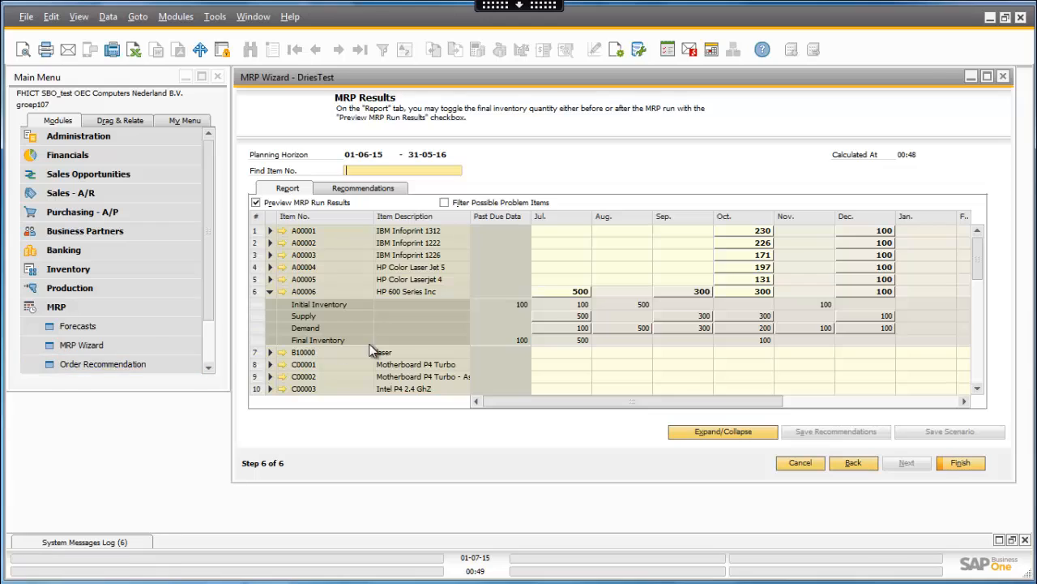
left_click(270, 291)
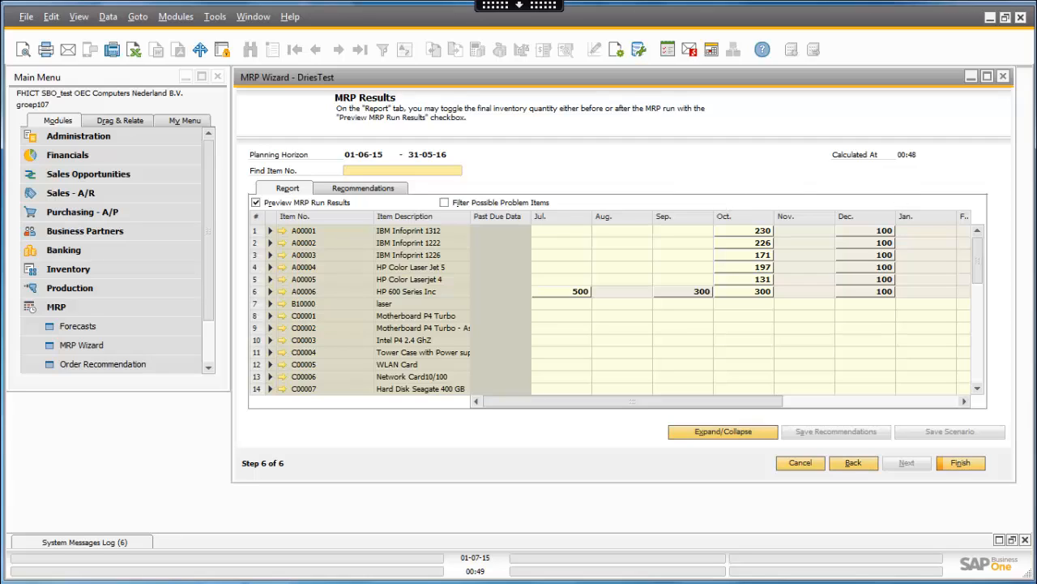
left_click(966, 466)
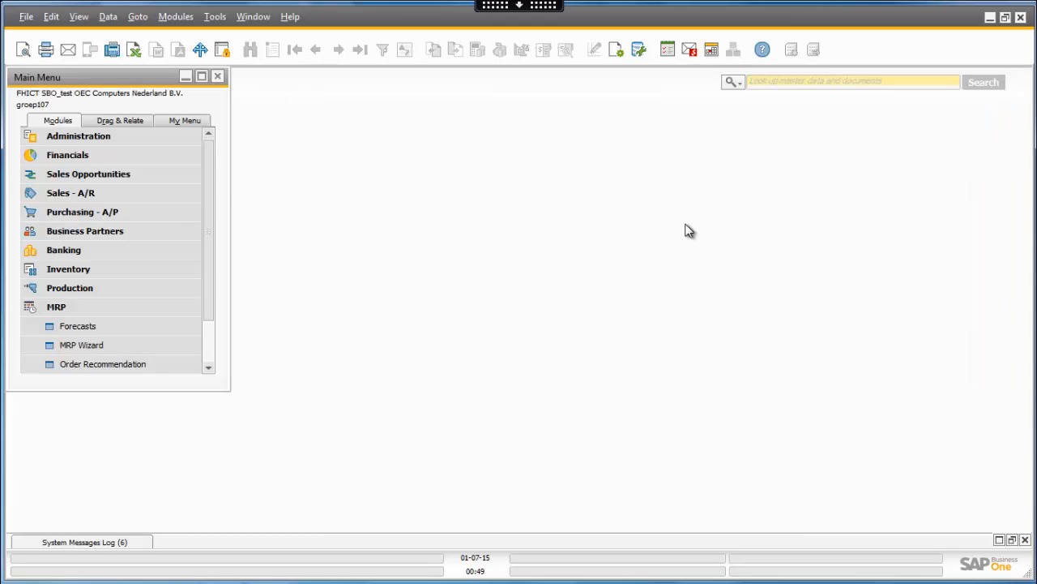
- Start the MRP Wizard again, advance to scenario selection, and choose to create a new scenario
left_click(135, 340)
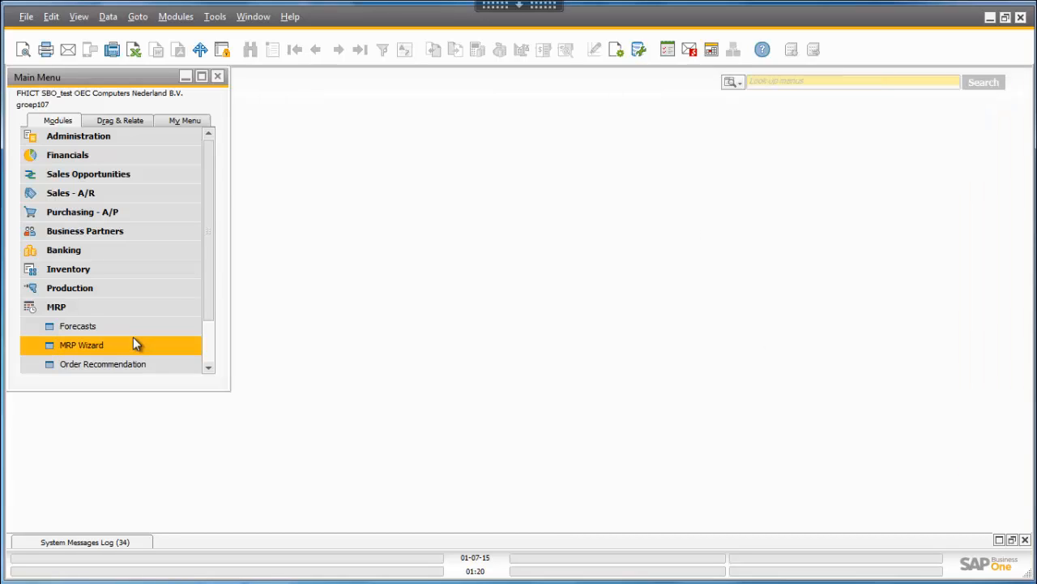
left_click(128, 345)
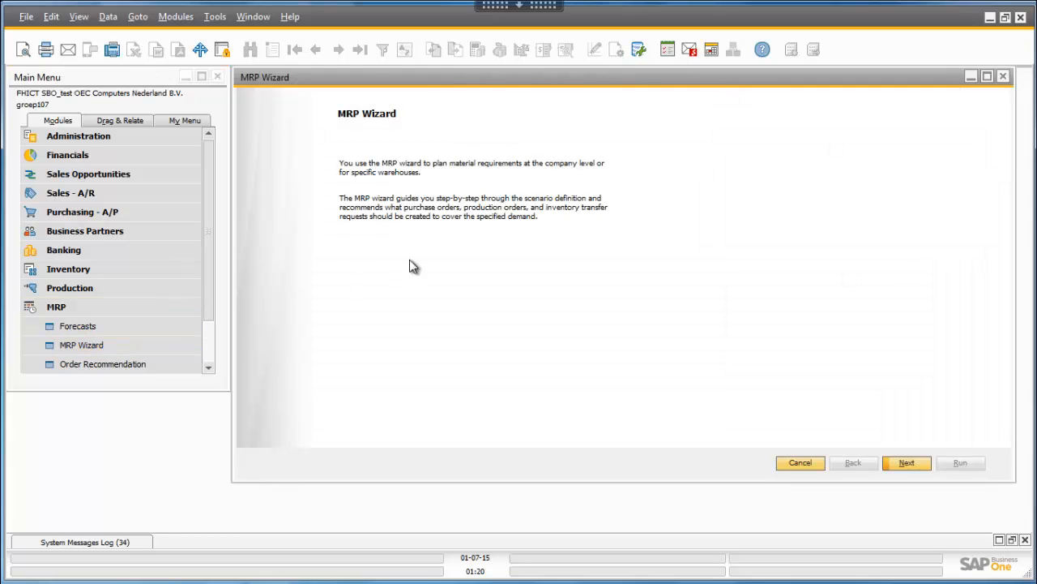
left_click(902, 465)
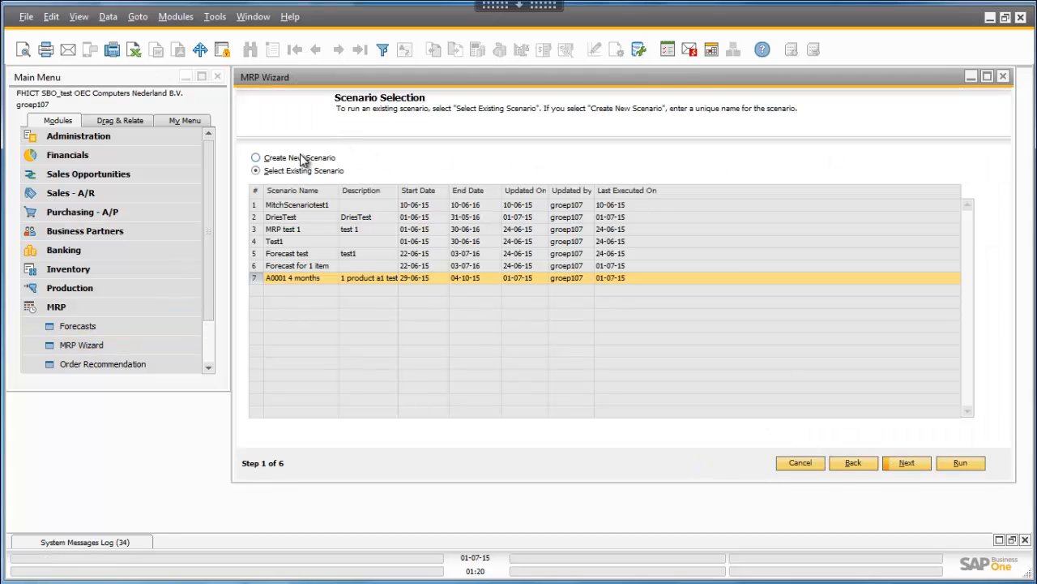
left_click(306, 158)
- Name the new scenario "A00003 scenario", describe it as "a0003 scenario test", and continue to the scenario details
left_click(347, 207)
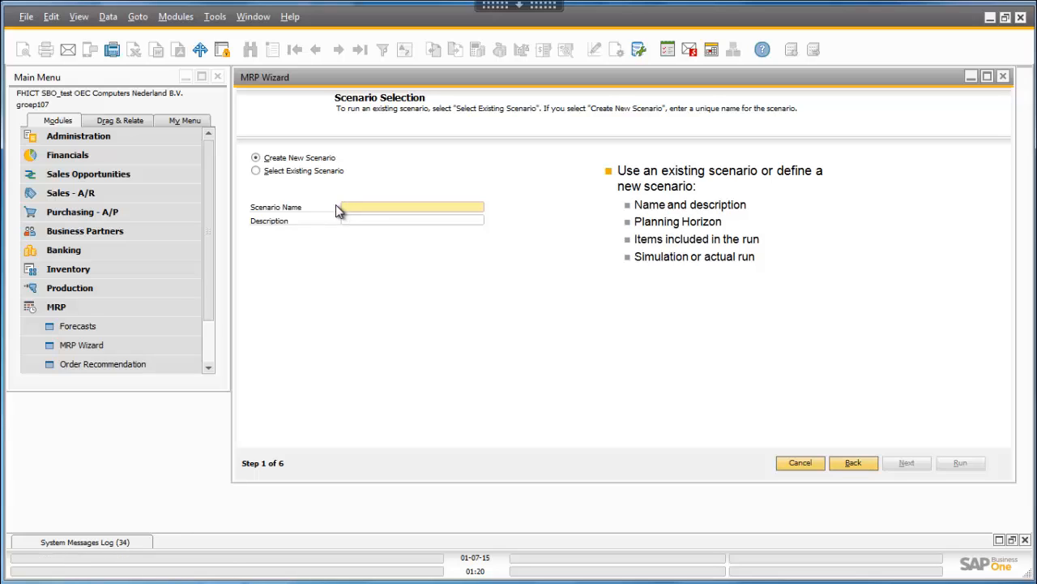
type("A00003 scenario")
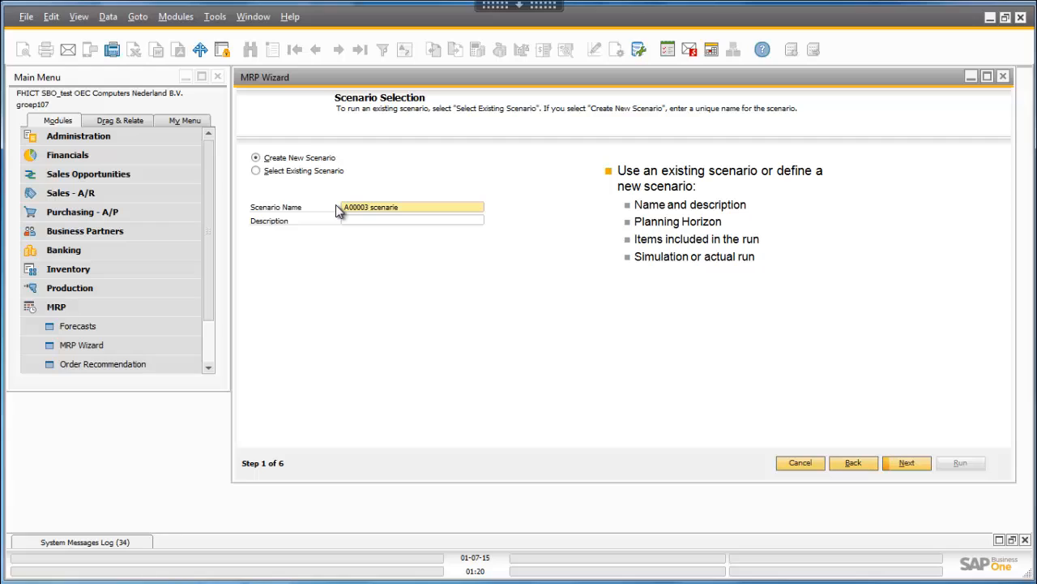
key("Tab")
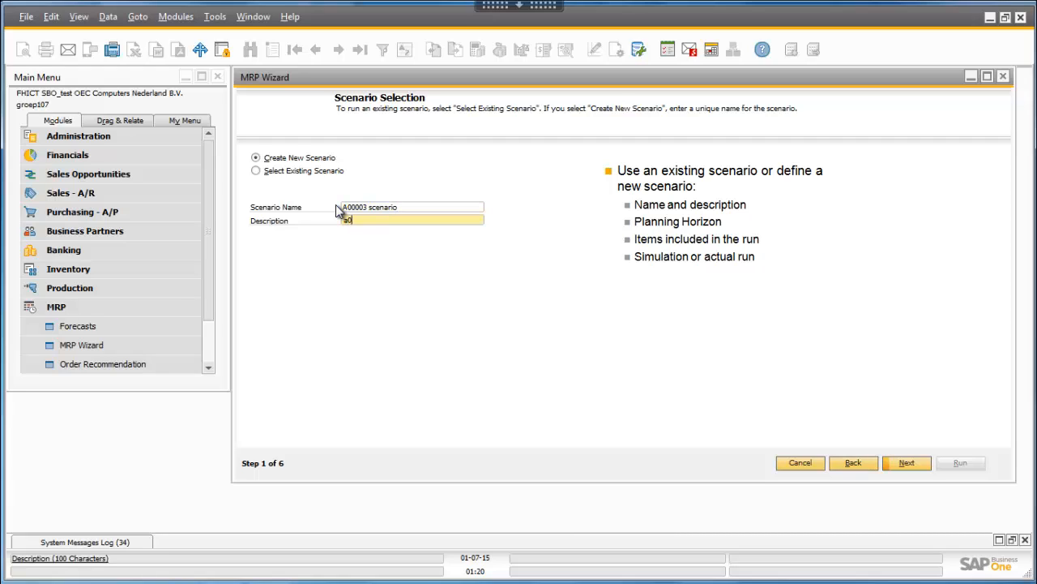
type("a0003 scen")
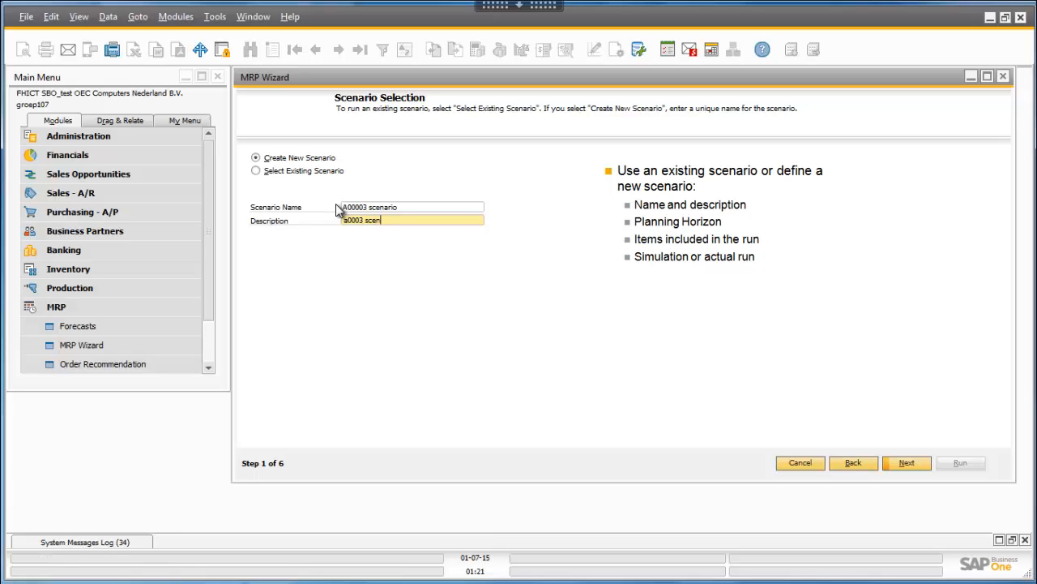
type("ario test")
left_click(900, 463)
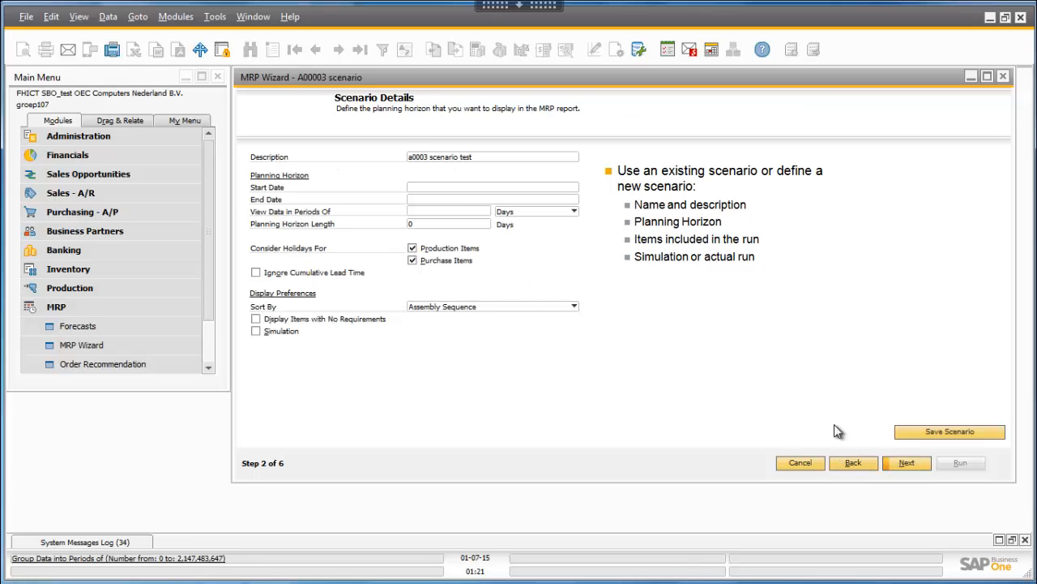
- Set the planning horizon to start on 01-07-15 and end on 31-07-16
left_click(568, 188)
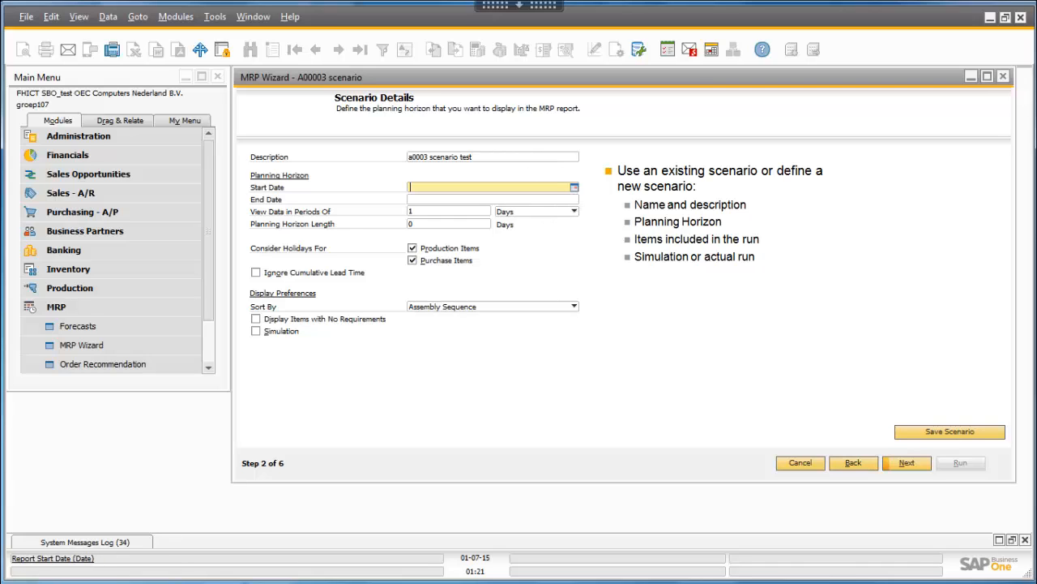
left_click(575, 188)
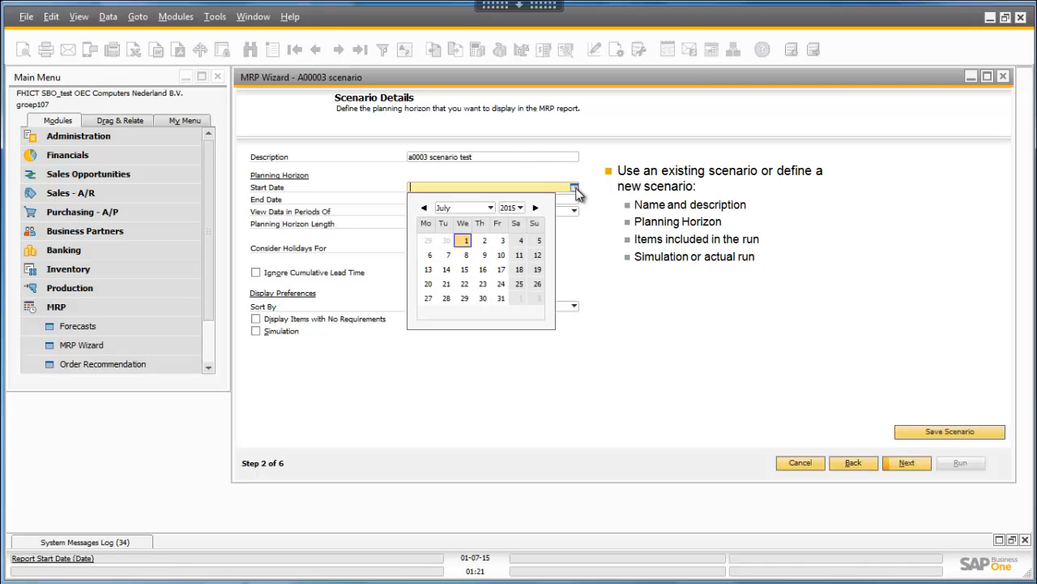
left_click(466, 241)
left_click(574, 201)
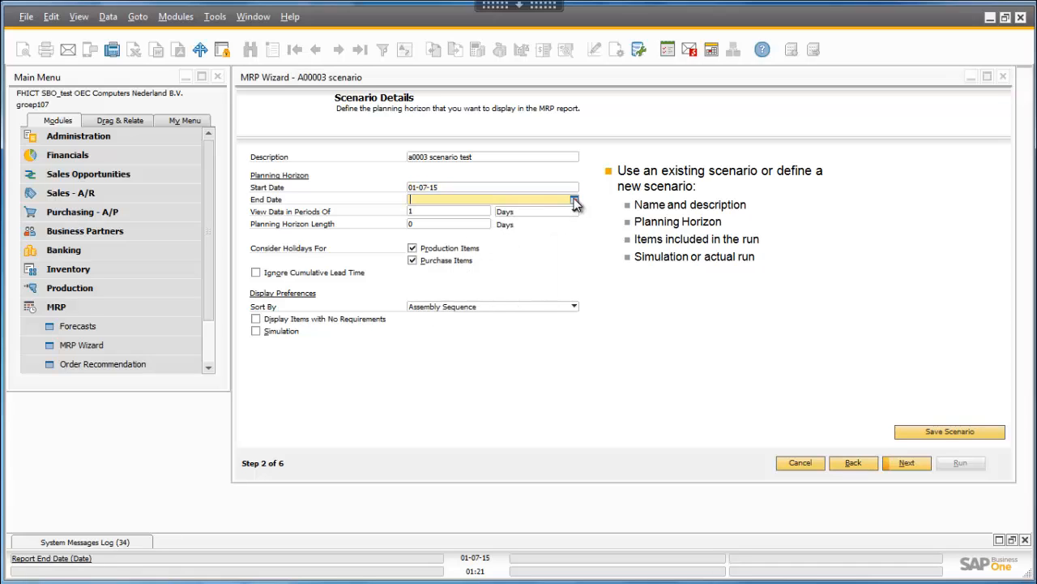
left_click(574, 200)
left_click(510, 220)
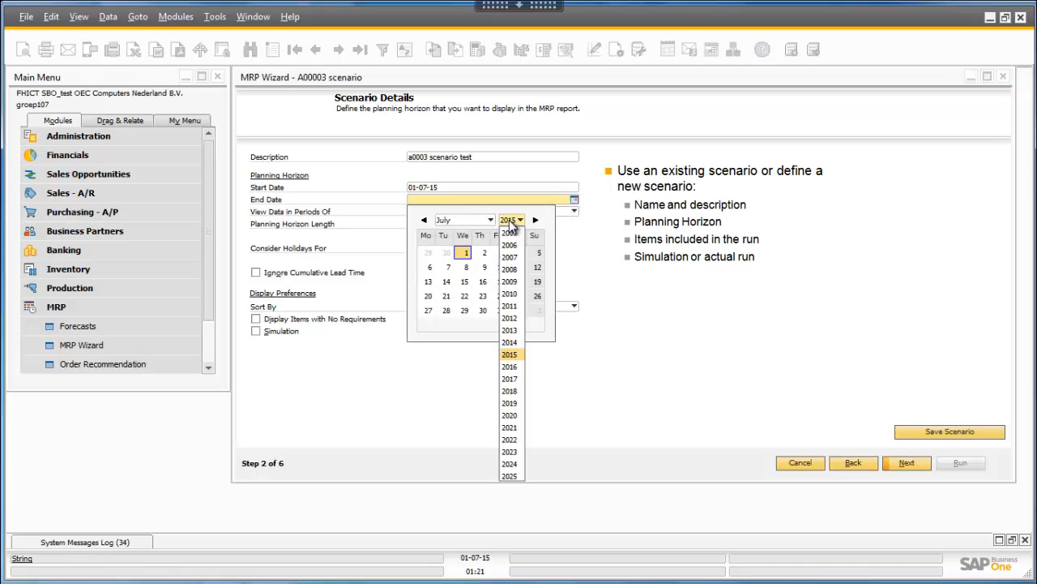
left_click(511, 366)
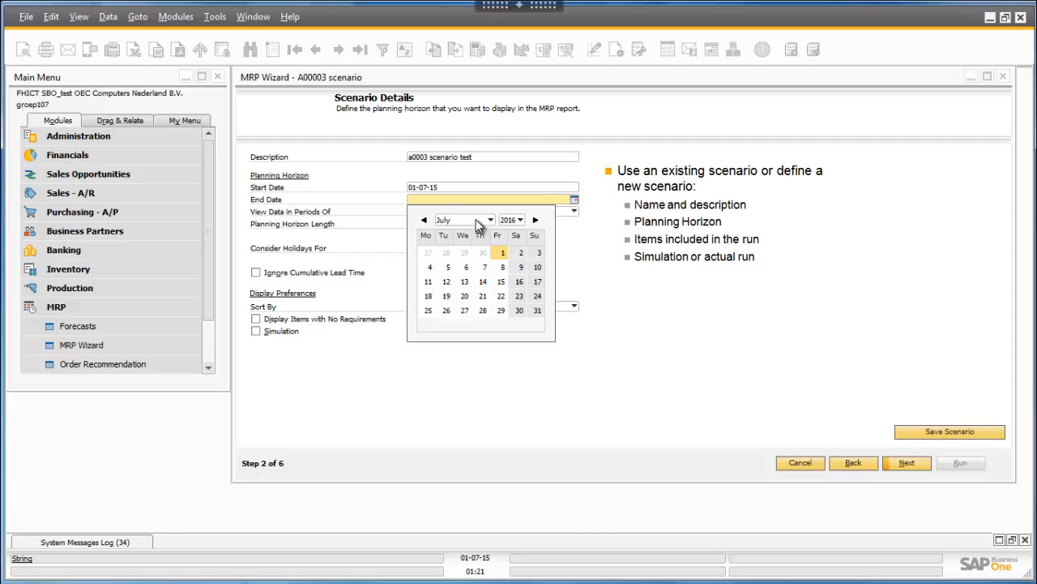
left_click(538, 310)
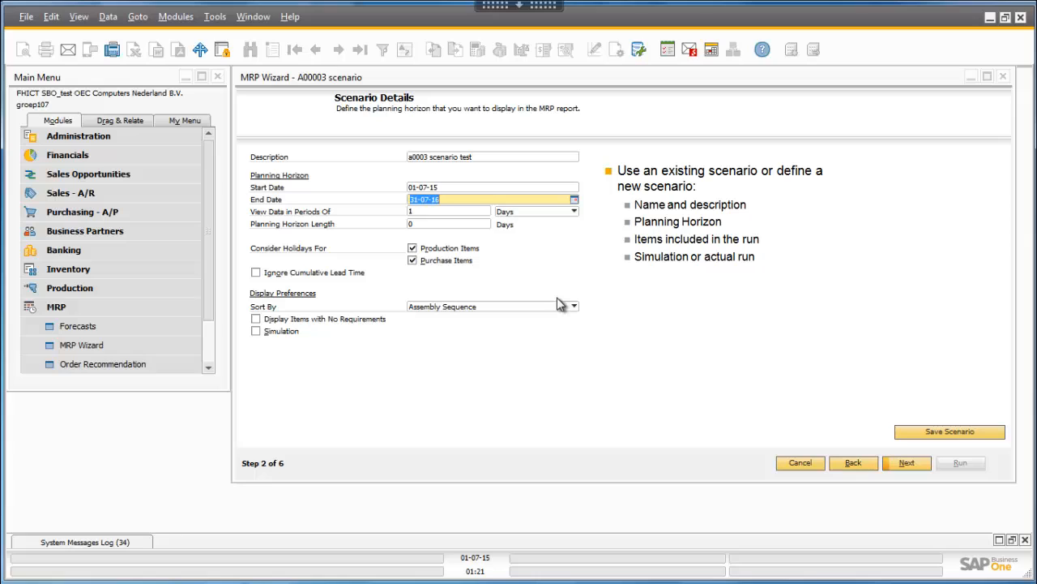
- View the scenario's data in periods of weeks, mark it as a simulation, and continue to item selection
left_click(519, 214)
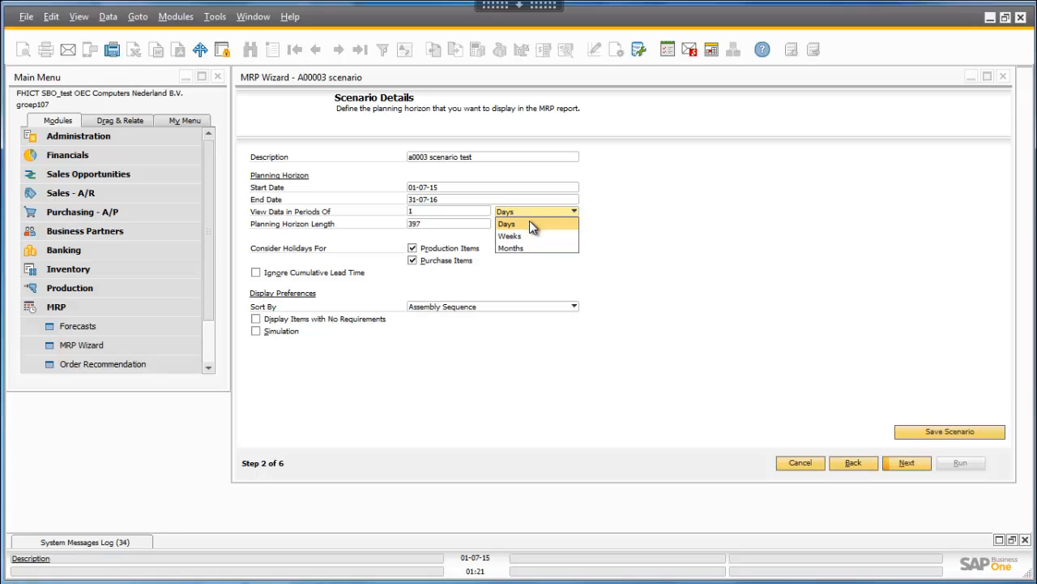
left_click(512, 236)
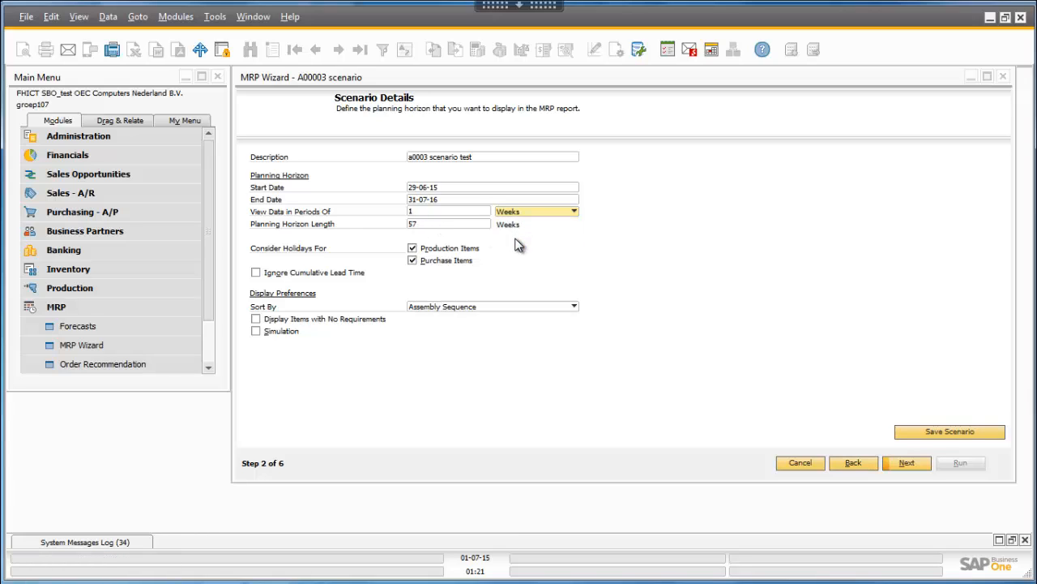
left_click(281, 333)
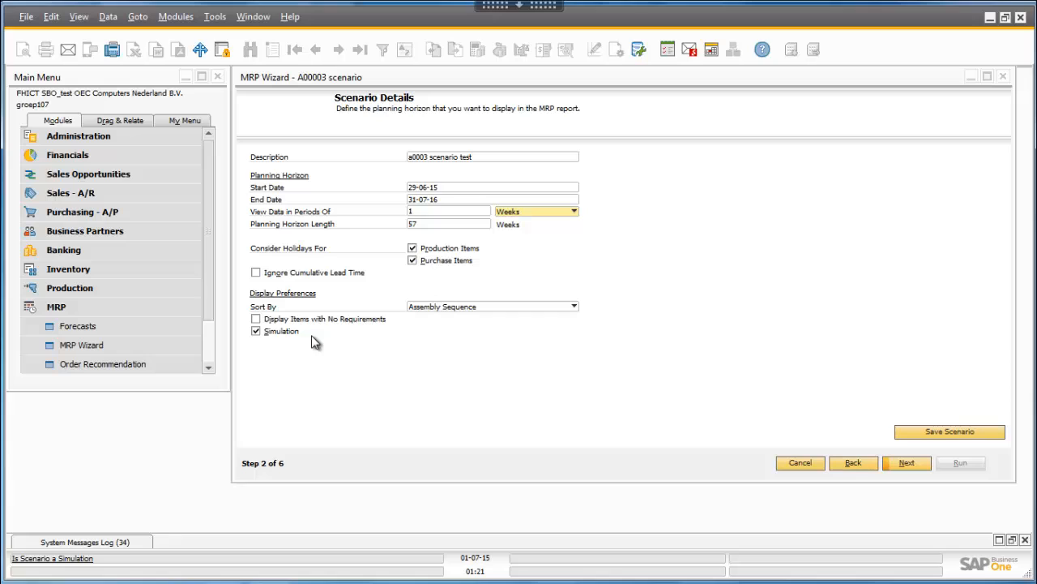
left_click(906, 462)
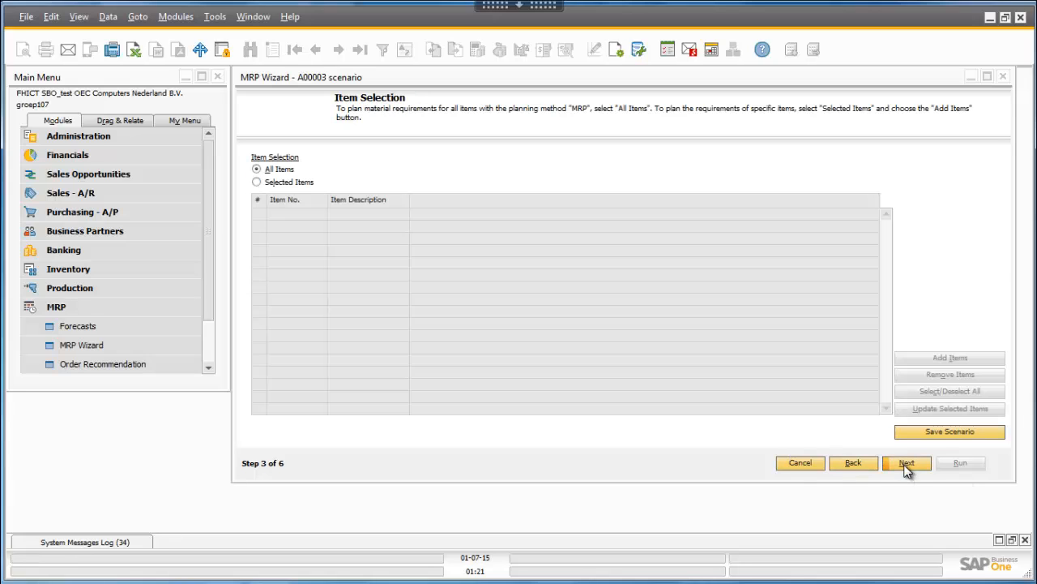
- Restrict the scenario to selected items and add item A00003 using the range A00003 to A00003
left_click(256, 182)
left_click(966, 358)
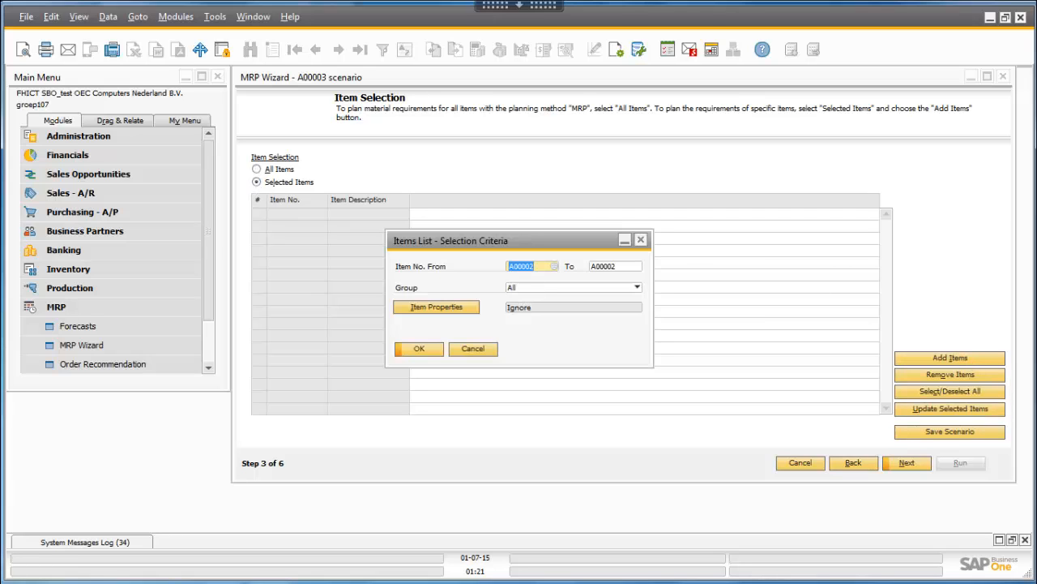
left_click(554, 266)
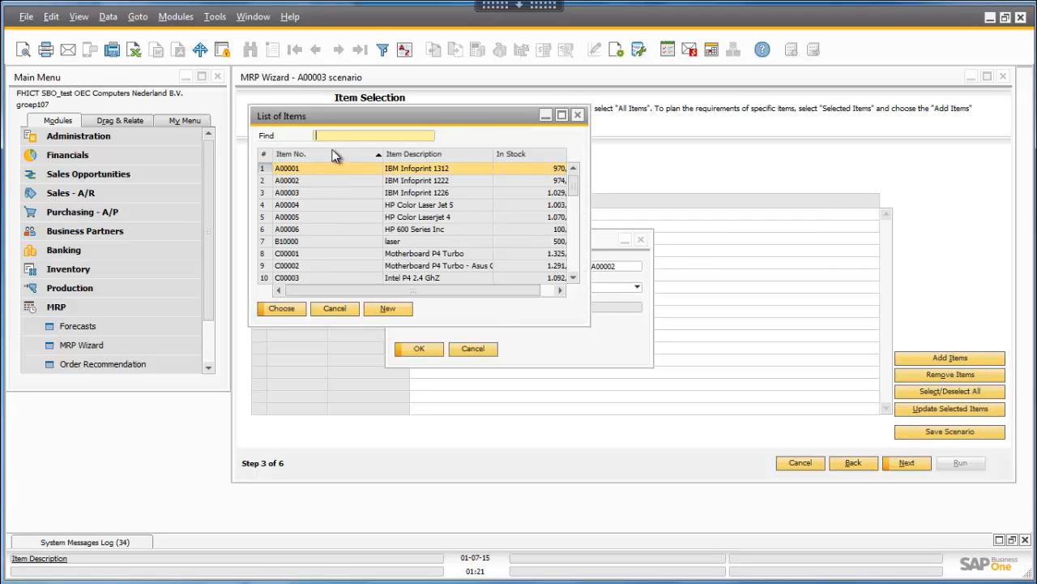
left_click(304, 192)
left_click(281, 308)
left_click(638, 266)
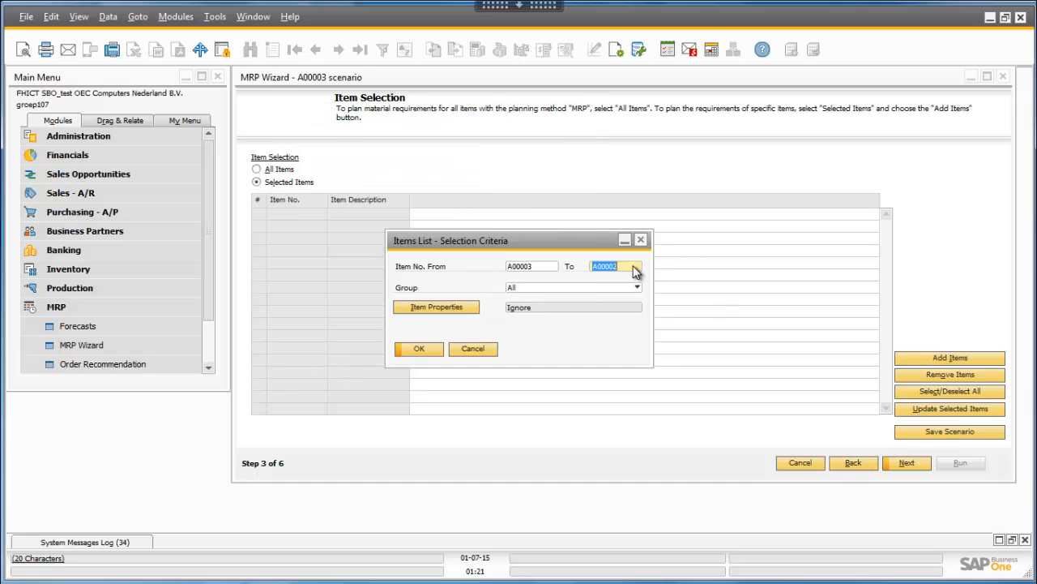
left_click(292, 195)
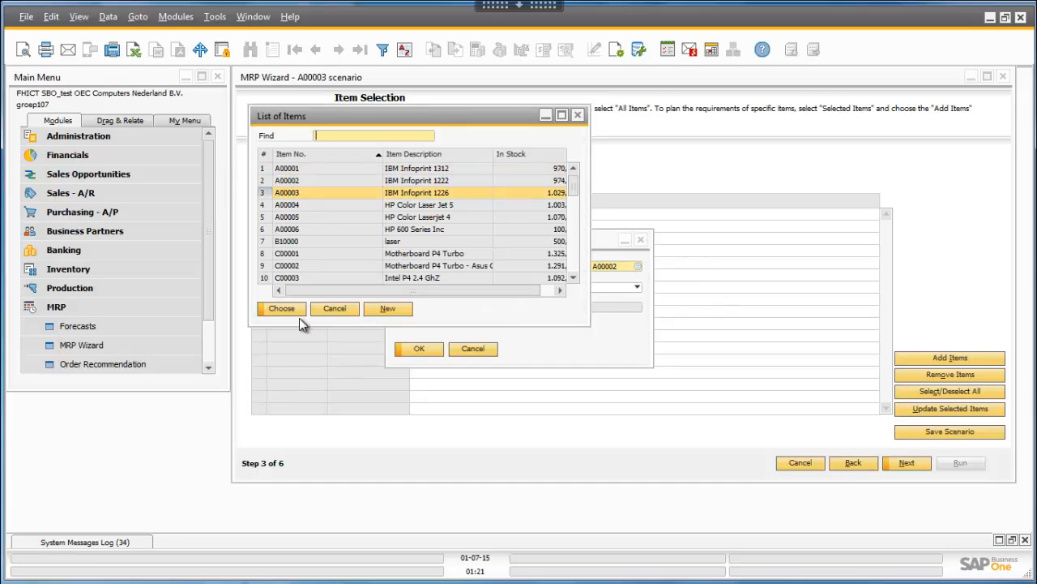
left_click(290, 313)
left_click(428, 348)
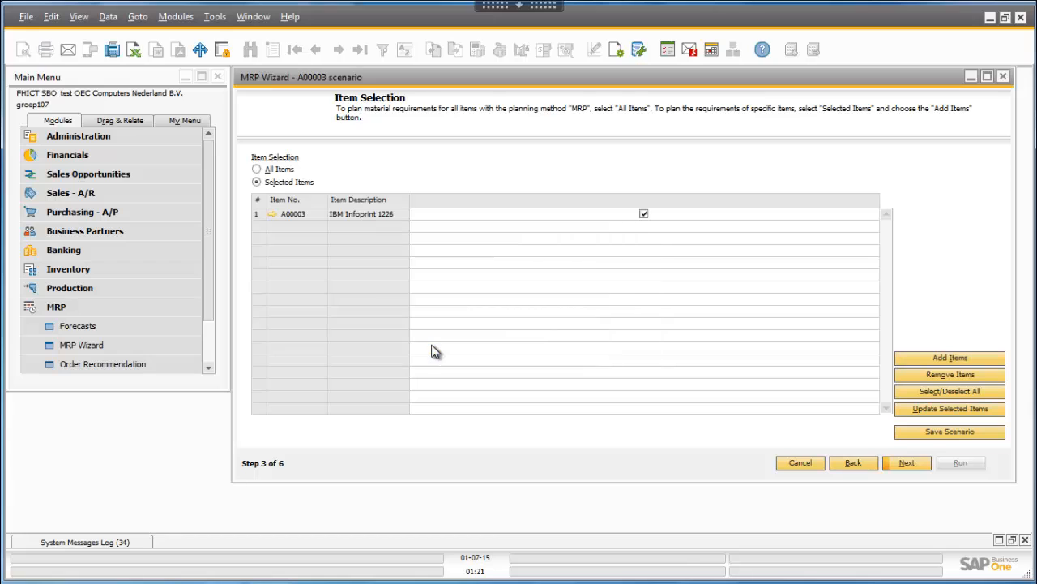
- Accept the item selection and default inventory data source, and set the inventory level to Required for the calculation
left_click(914, 462)
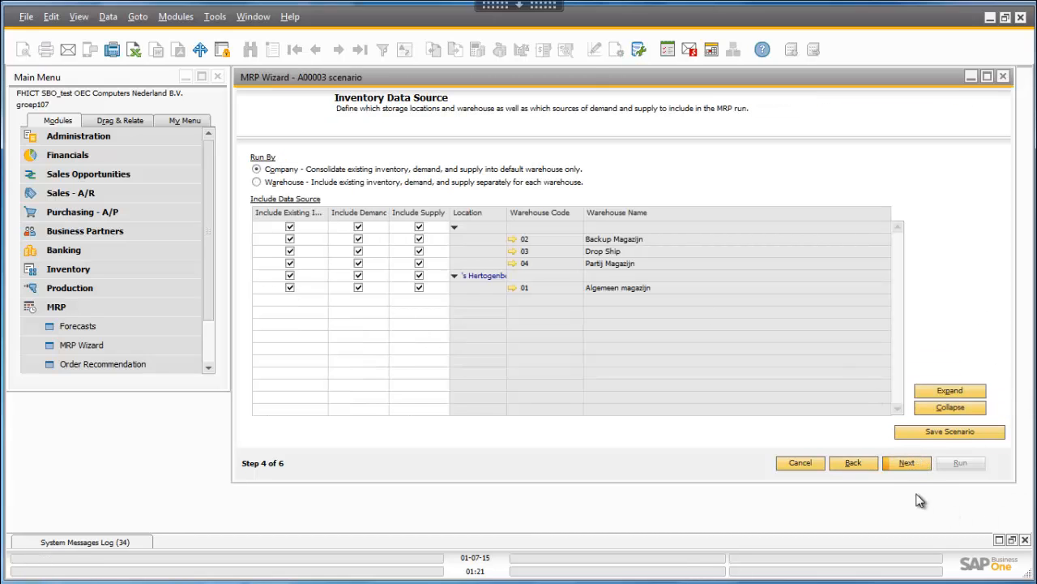
left_click(906, 462)
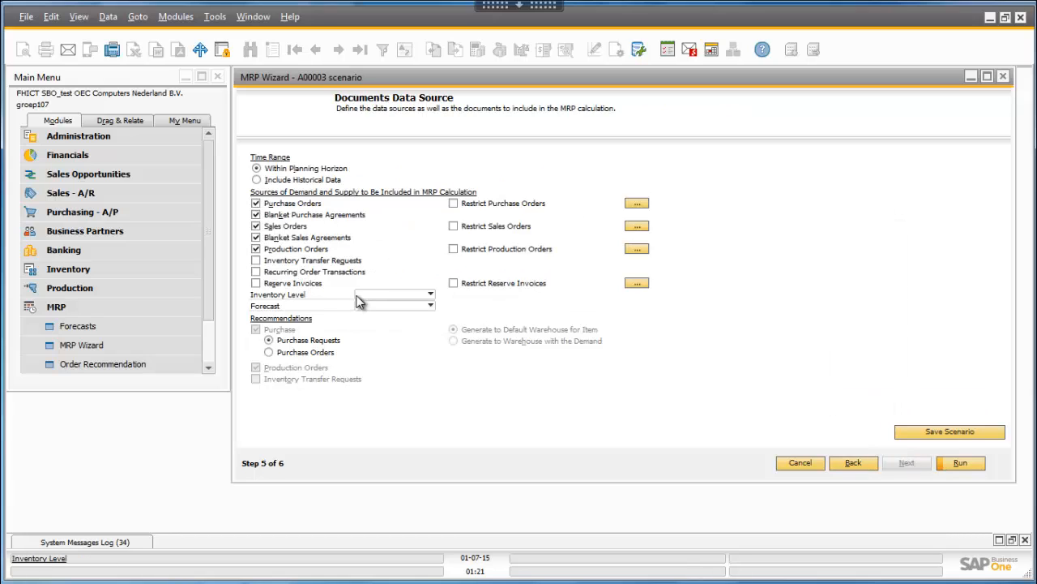
left_click(373, 295)
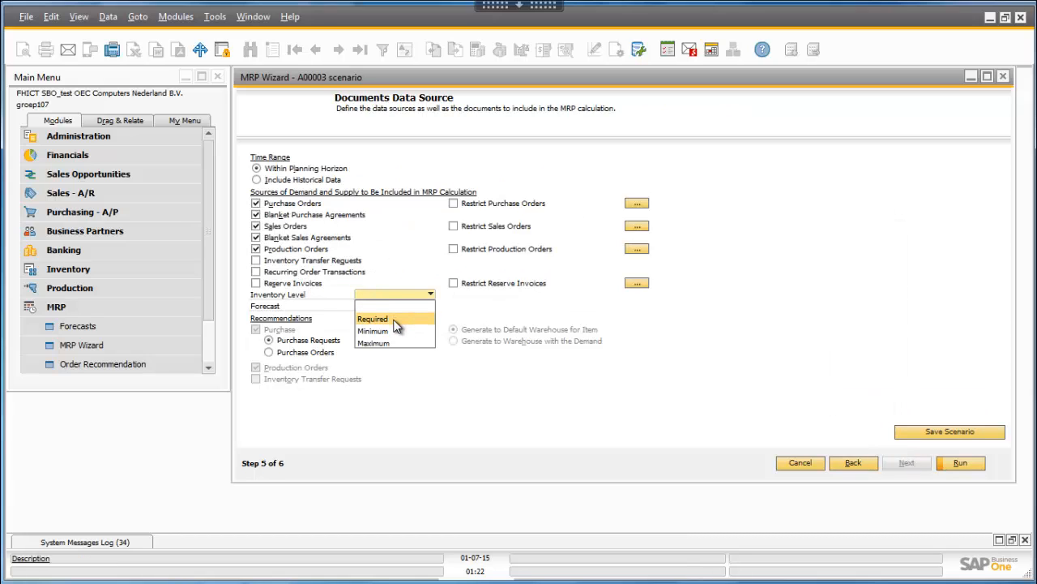
left_click(395, 320)
- Define a new forecast for the scenario and set its end date to 31-12-16
left_click(391, 306)
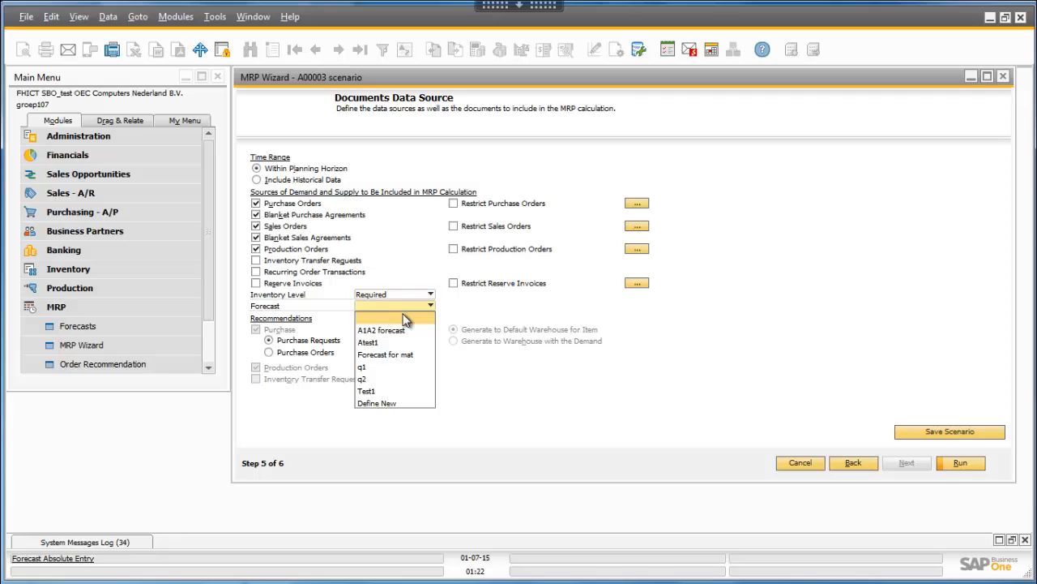
left_click(403, 404)
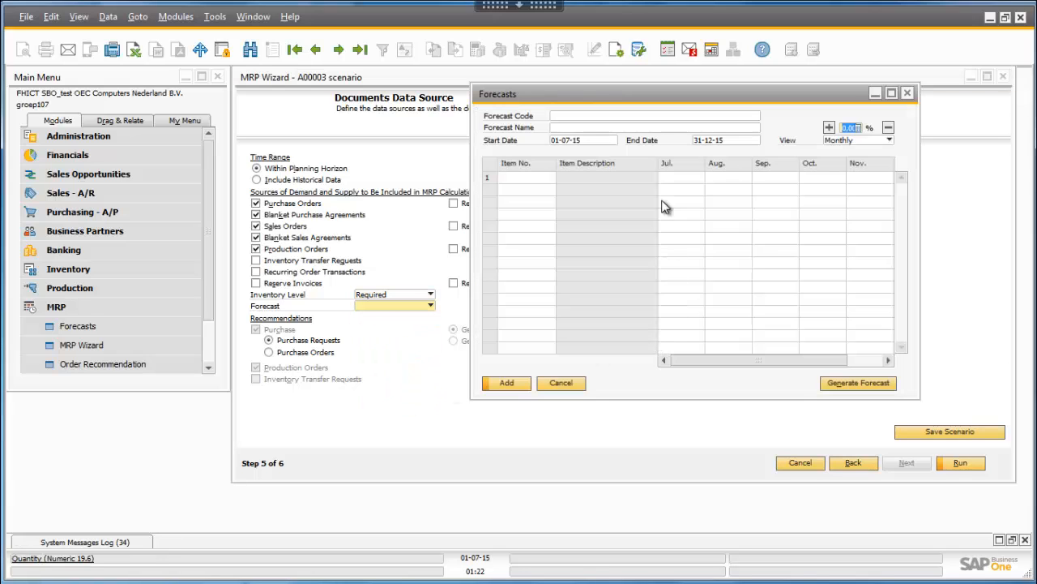
left_click(729, 140)
left_click(757, 140)
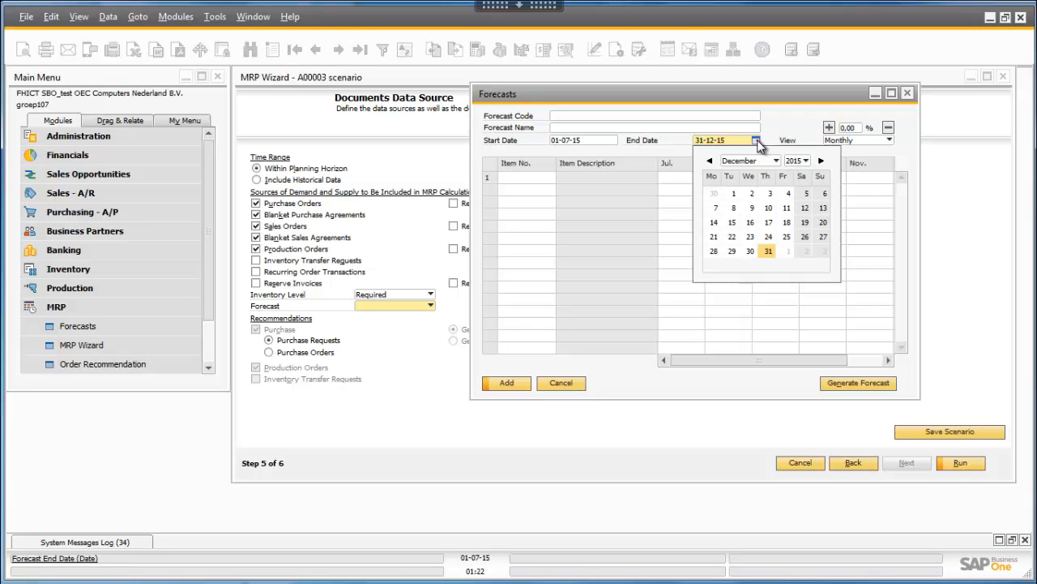
left_click(779, 162)
left_click(779, 162)
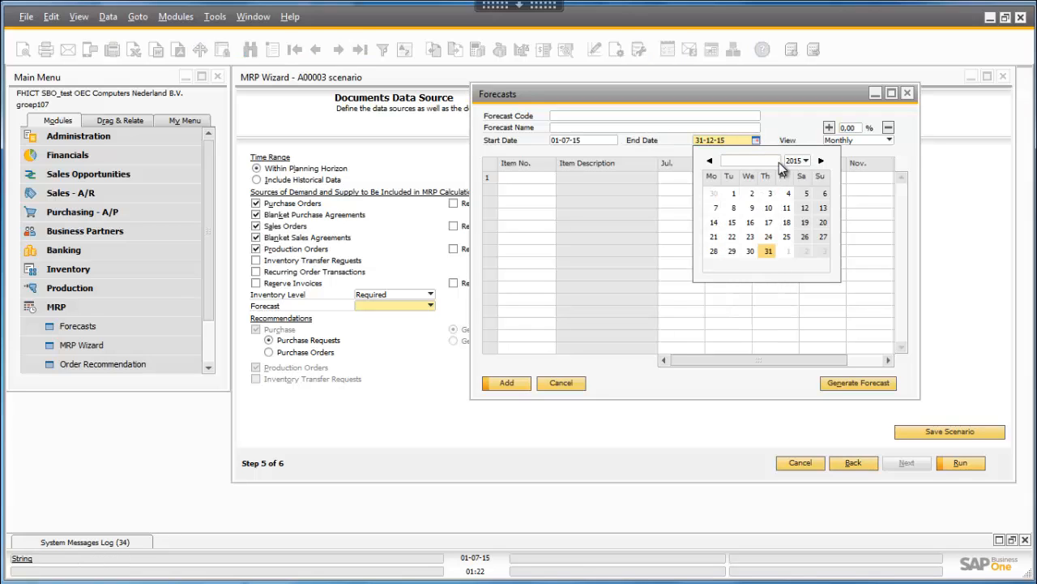
left_click(778, 162)
left_click(779, 163)
left_click(804, 161)
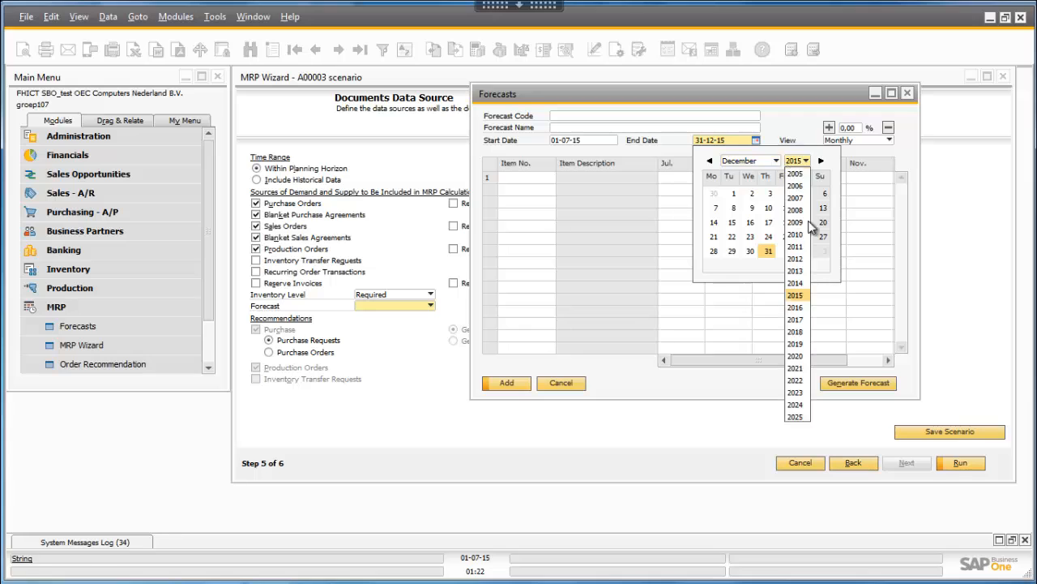
left_click(797, 307)
left_click(805, 253)
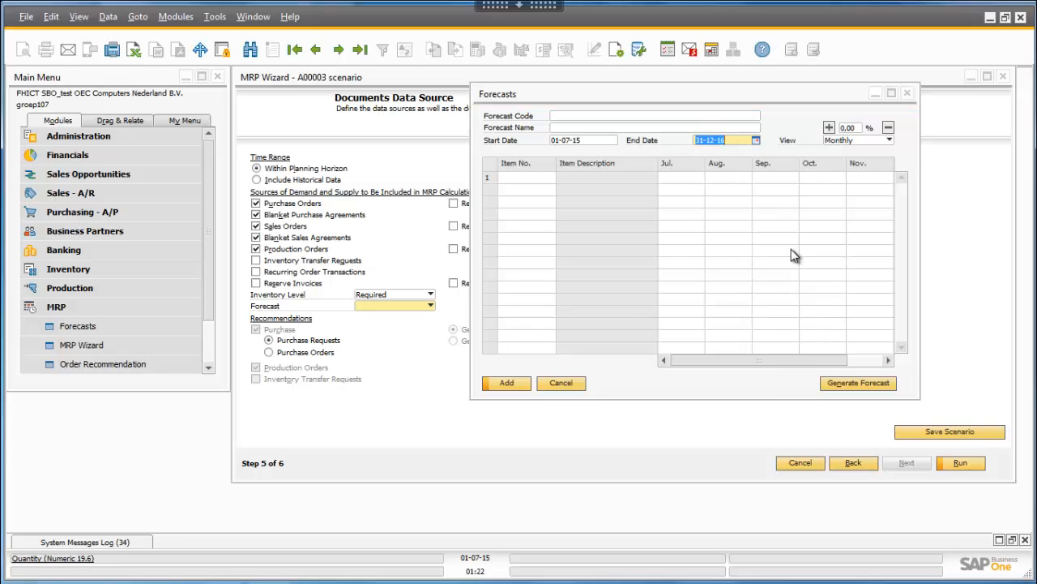
- Add item A00003 to the first row of the new forecast
left_click(551, 178)
left_click(551, 178)
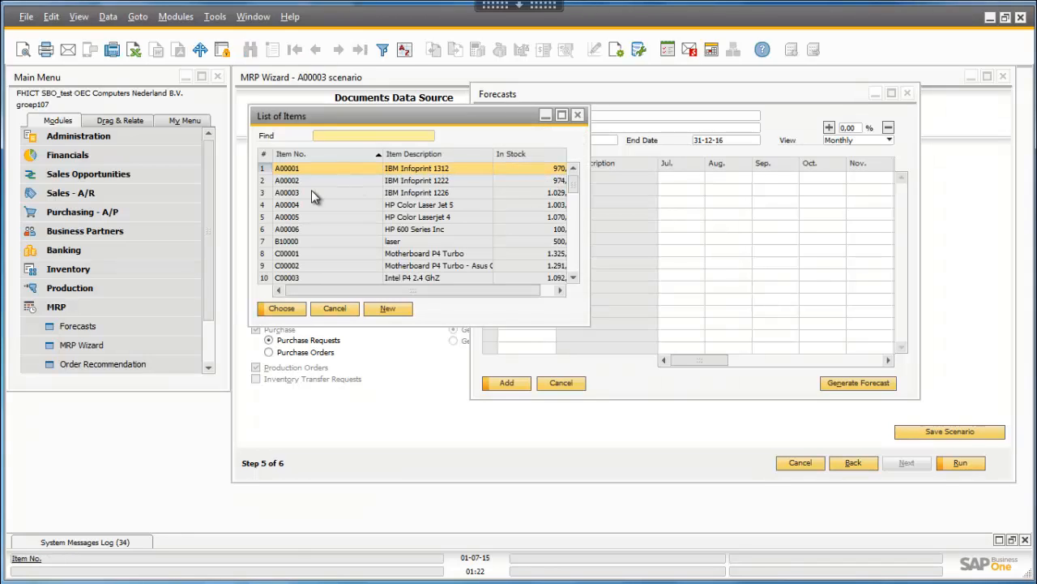
left_click(312, 192)
left_click(300, 313)
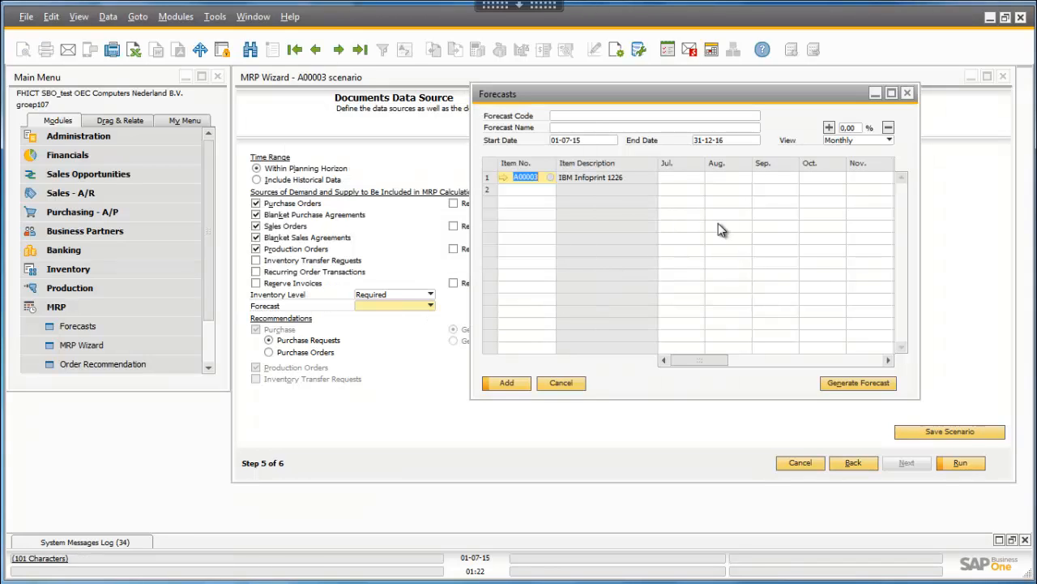
- Enter the monthly forecast quantities for item A00003: 100 for July, 120 for August and 100 for September
left_click(668, 180)
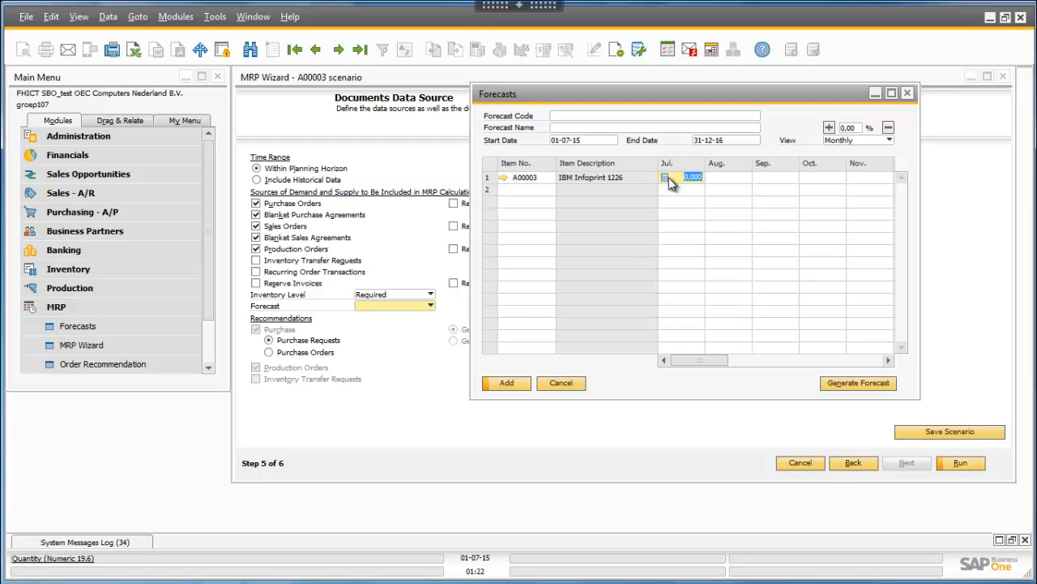
type("100")
left_click(714, 178)
type("120")
left_click(760, 179)
type("100")
- Enter forecast quantities of 90 for October and 110 for November in the A00003 row
left_click(809, 180)
type("90")
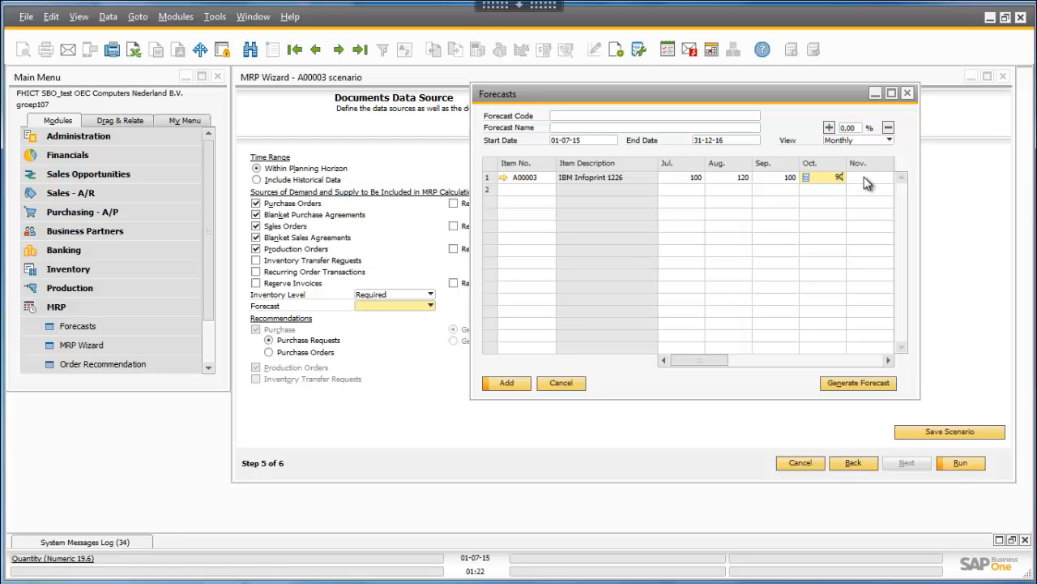
left_click(864, 179)
type("110")
key("Return")
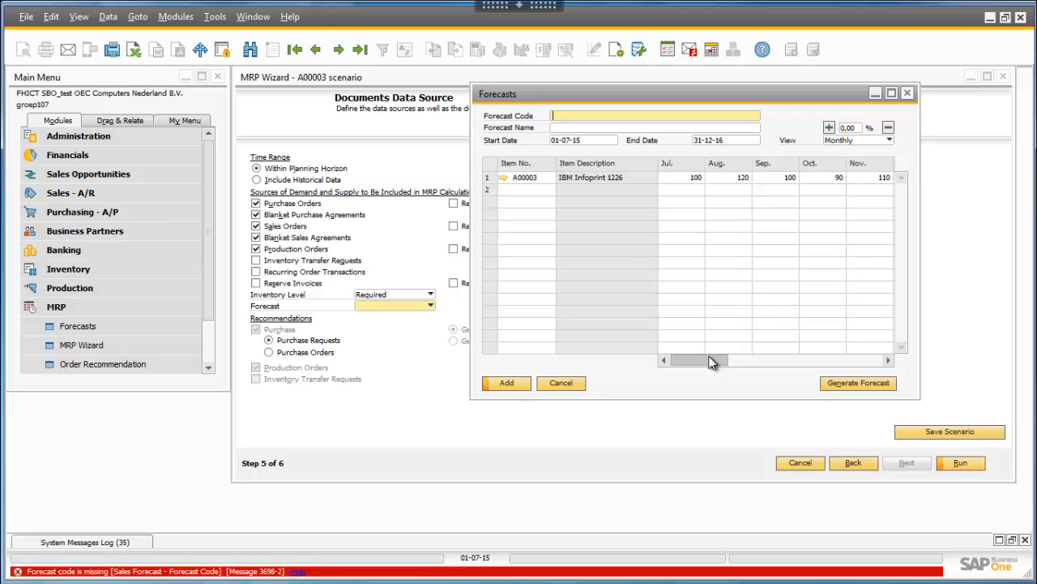
- Enter forecast quantities of 100 for December, 120 for January and 200 for February in the A00003 row
left_click_drag(713, 359, 752, 362)
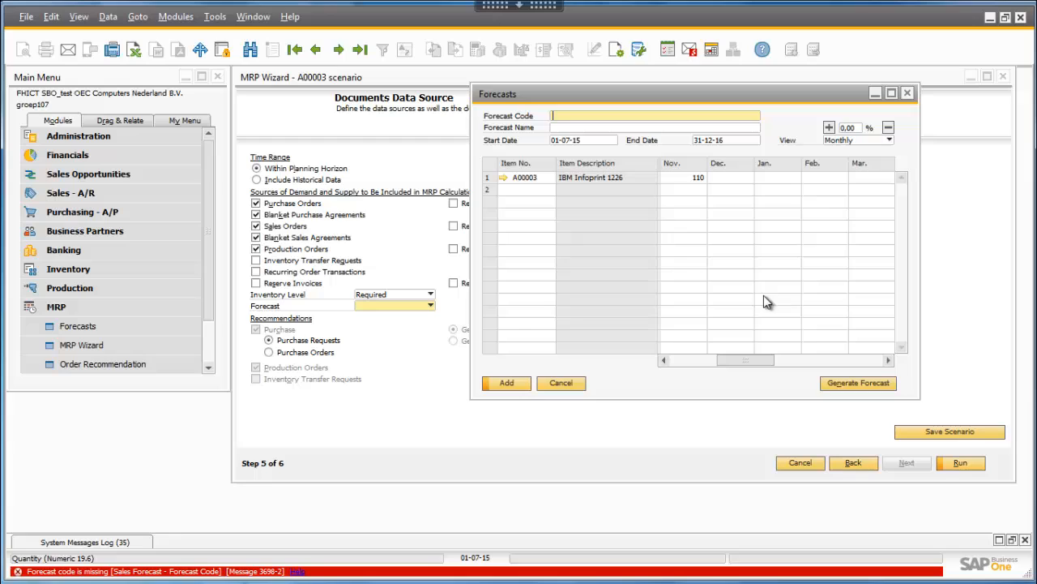
left_click(744, 178)
type("1")
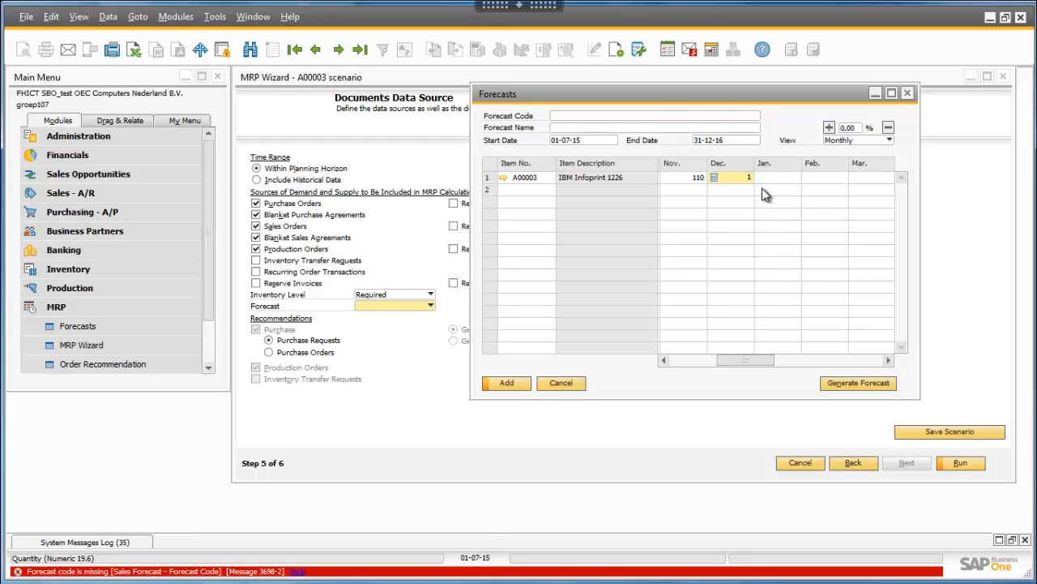
type("0")
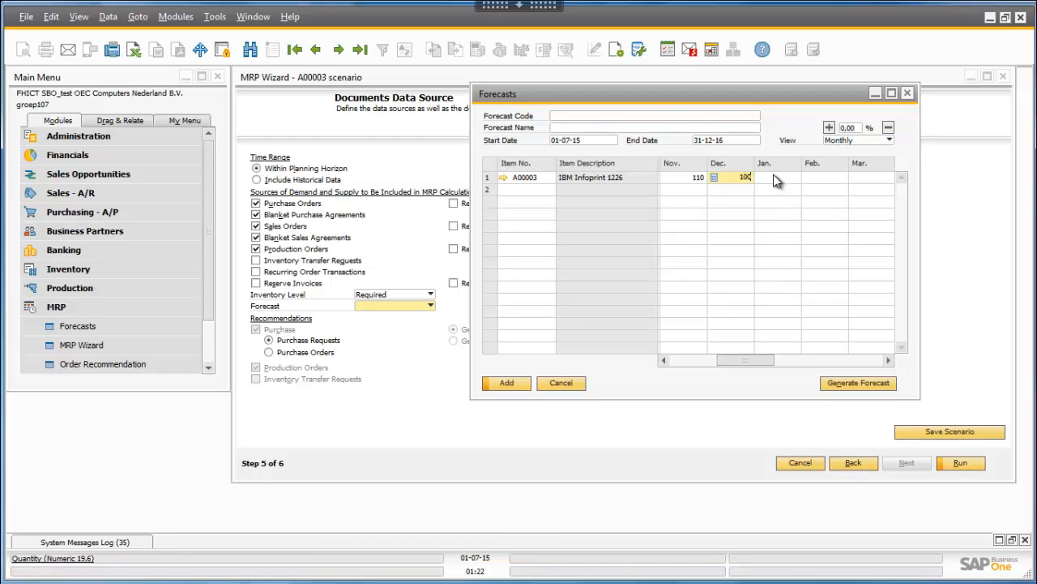
type("0")
key("Tab")
type("120")
key("Tab")
type("200")
- Enter forecast quantities of 150 for March, 130 for April and 75 for May in the A00003 row
left_click_drag(760, 360, 782, 364)
left_click(766, 177)
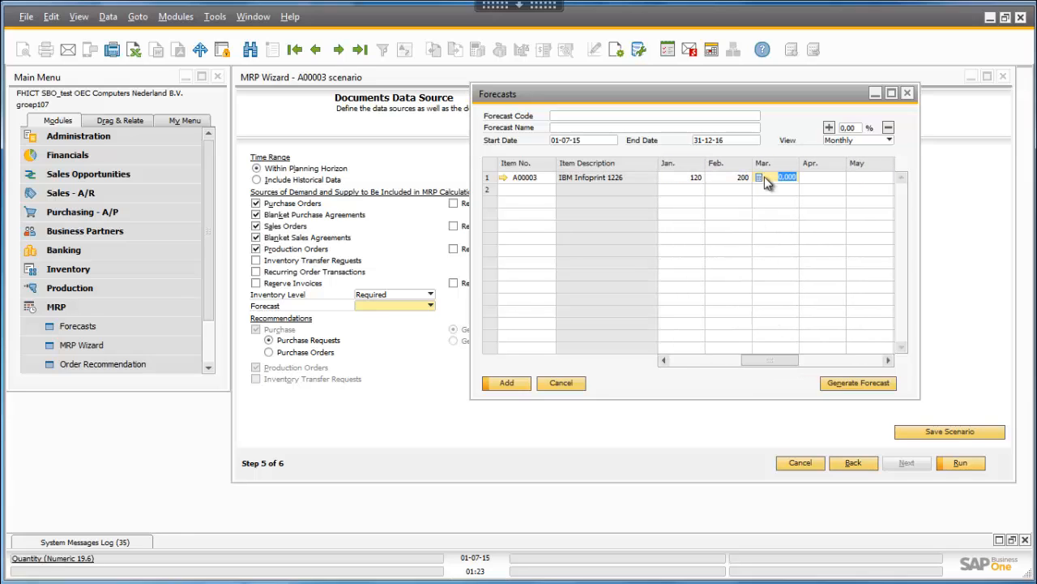
type("150")
key("Tab")
type("130")
key("Tab")
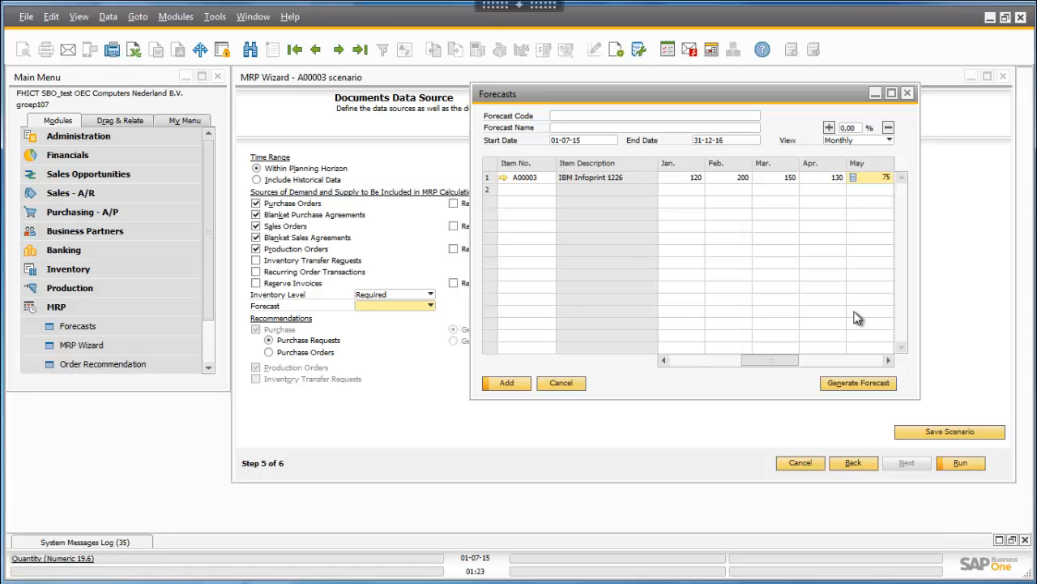
left_click_drag(789, 358, 937, 355)
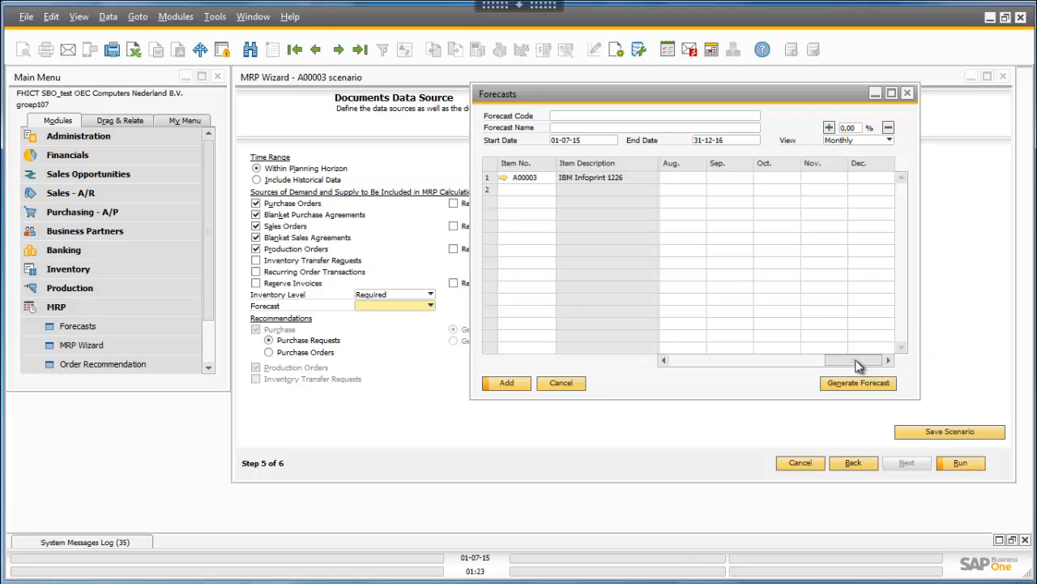
left_click_drag(857, 362, 668, 366)
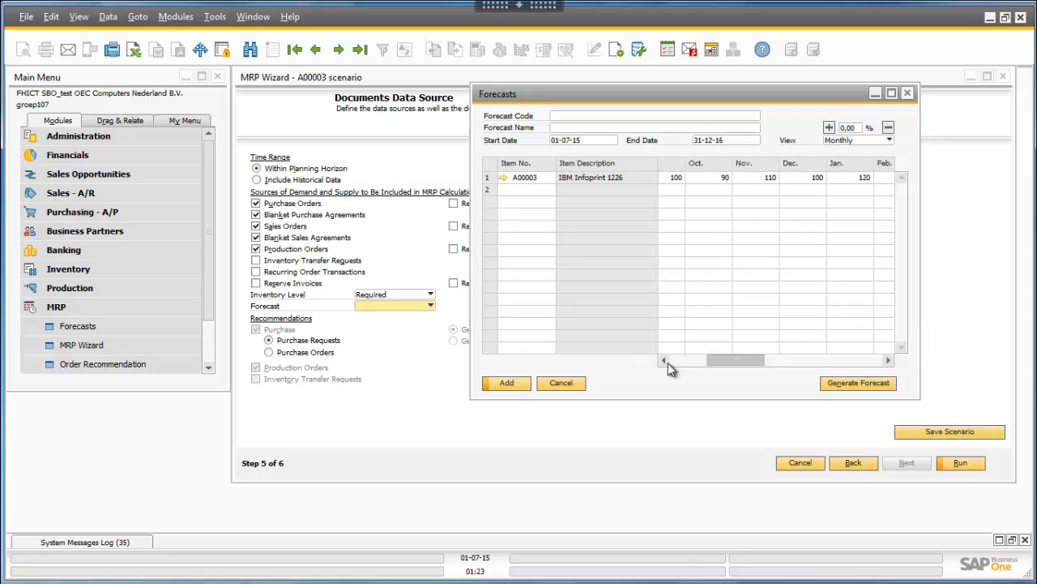
- Set the forecast code to "A0003 forecast", enter a forecast name starting with A0003, and add the forecast to the scenario
left_click(511, 383)
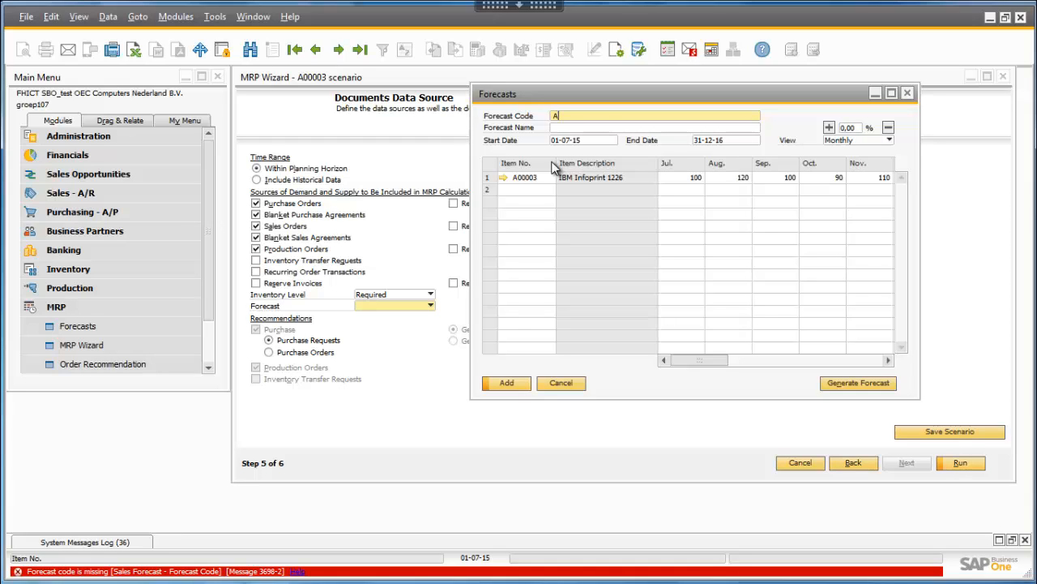
type("00")
type("1")
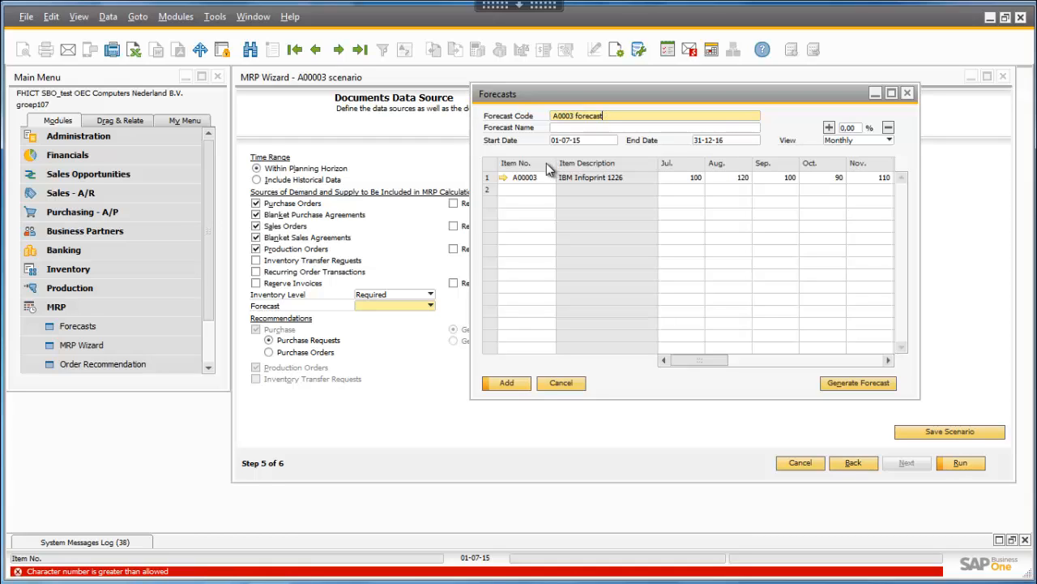
left_click(603, 128)
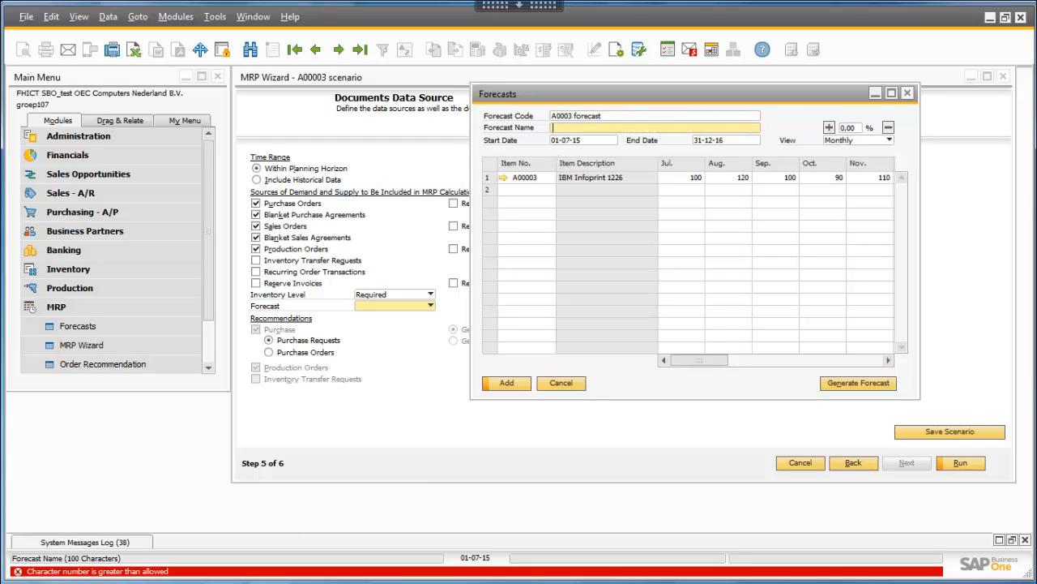
type("A0003 forecest 1year")
left_click(506, 382)
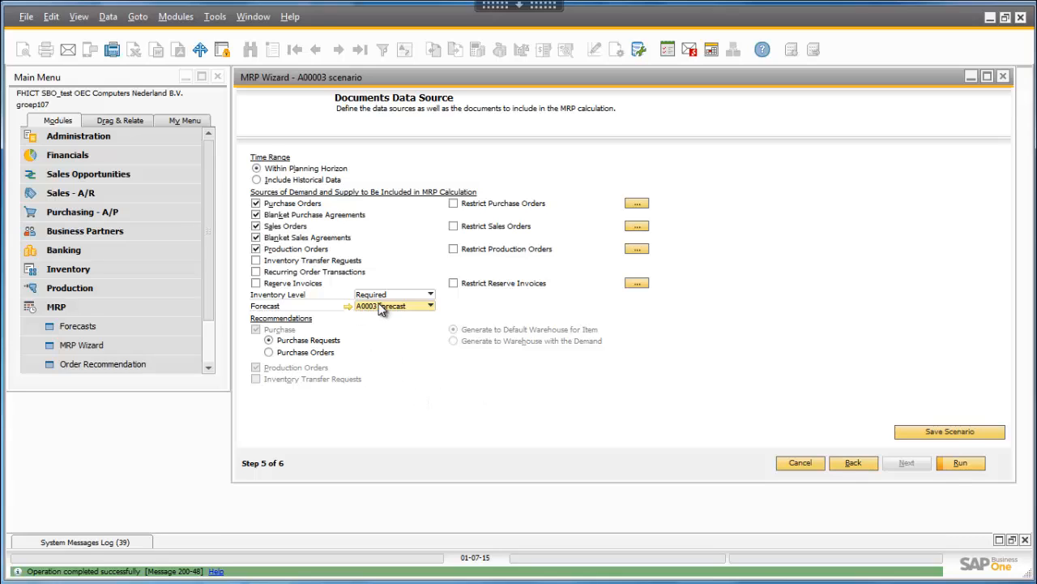
- Save the A00003 scenario and run its MRP calculation
left_click(970, 437)
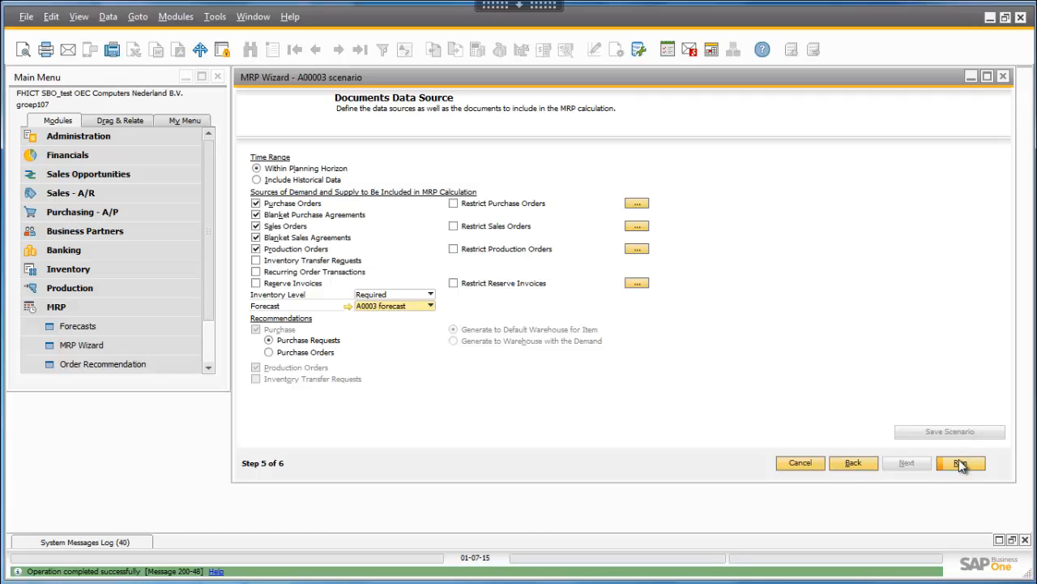
left_click(959, 462)
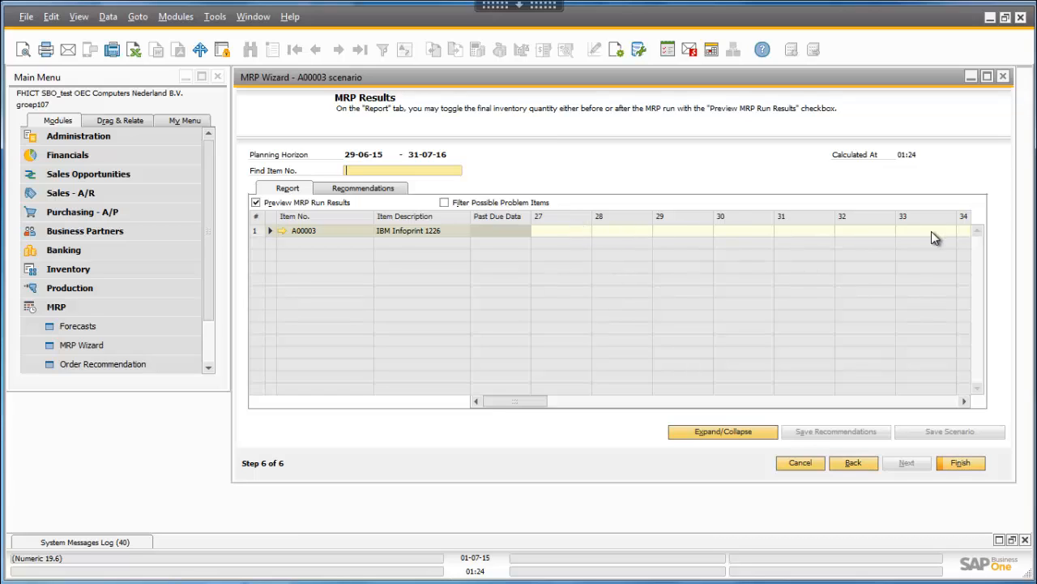
- Examine the MRP report for A00003 across the weekly periods, including the pegging information of the week 10 recommendation
left_click_drag(534, 403, 798, 373)
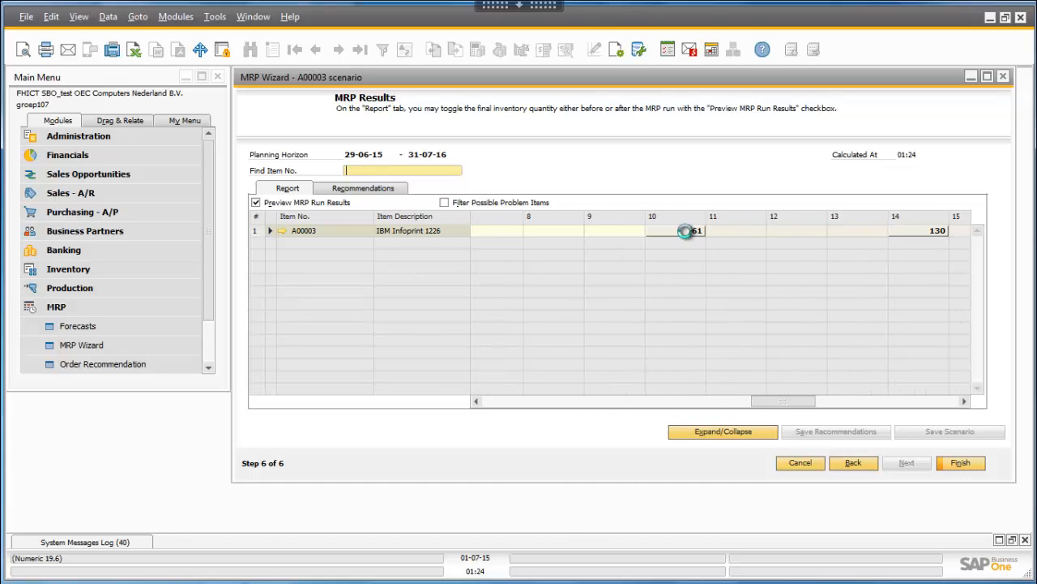
double_click(695, 230)
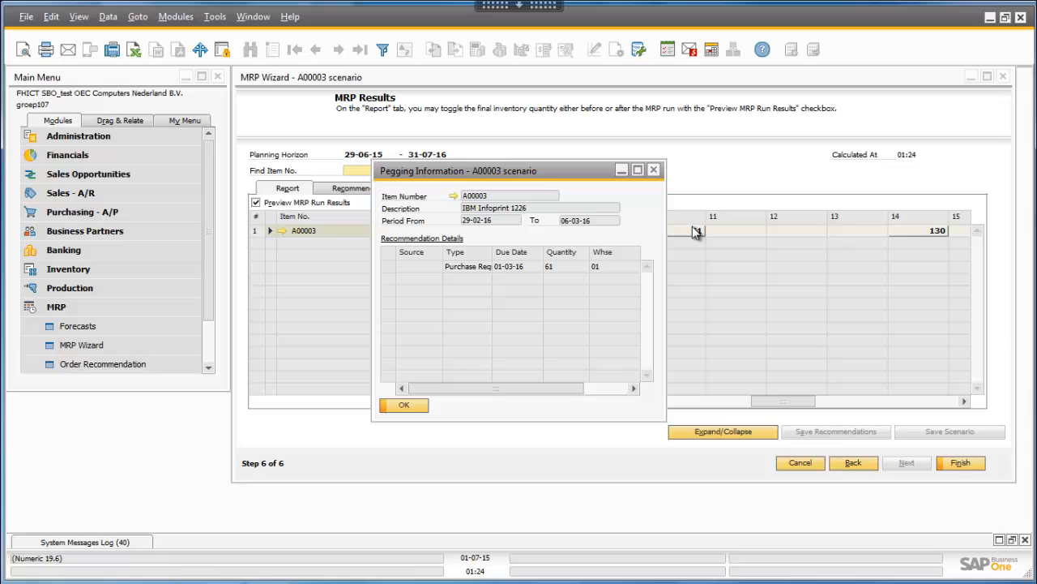
double_click(493, 252)
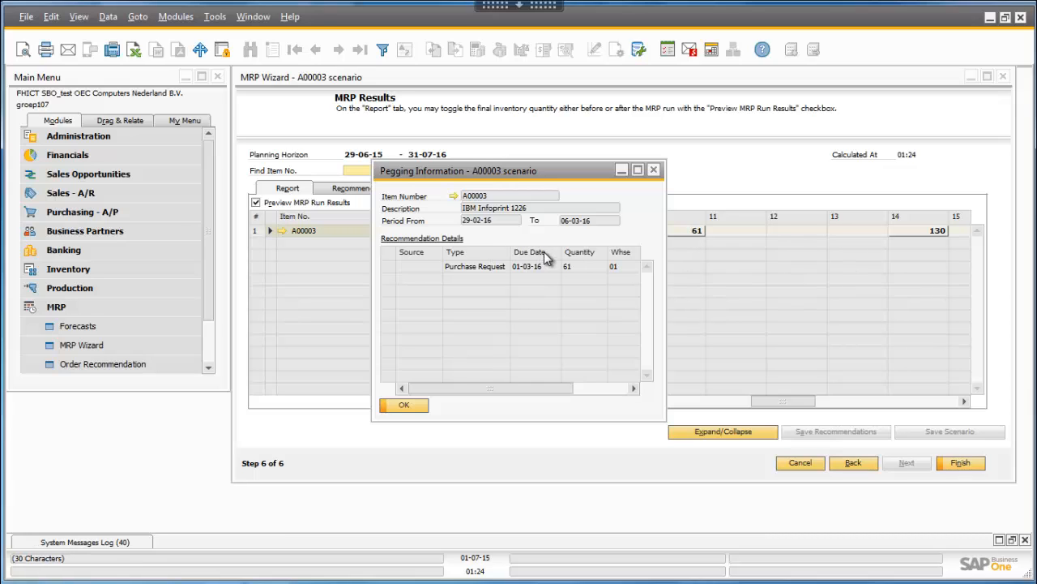
left_click(403, 405)
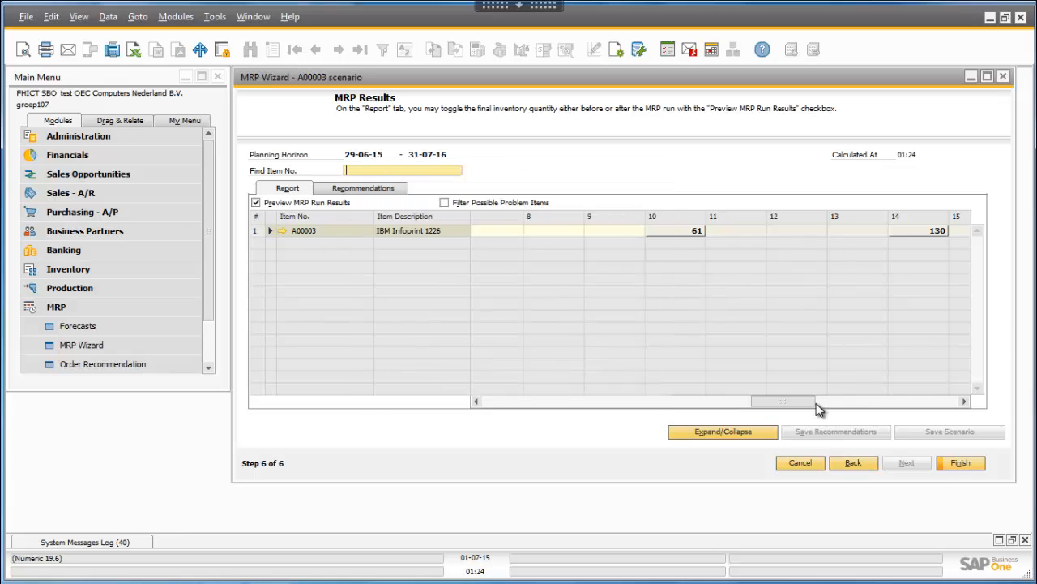
left_click_drag(815, 400, 833, 400)
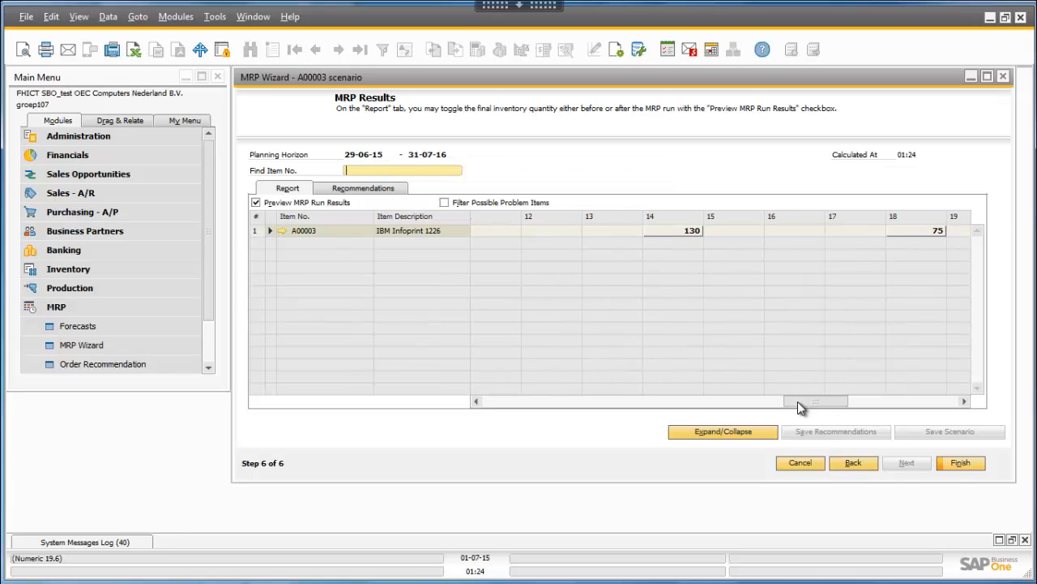
left_click_drag(798, 401, 450, 398)
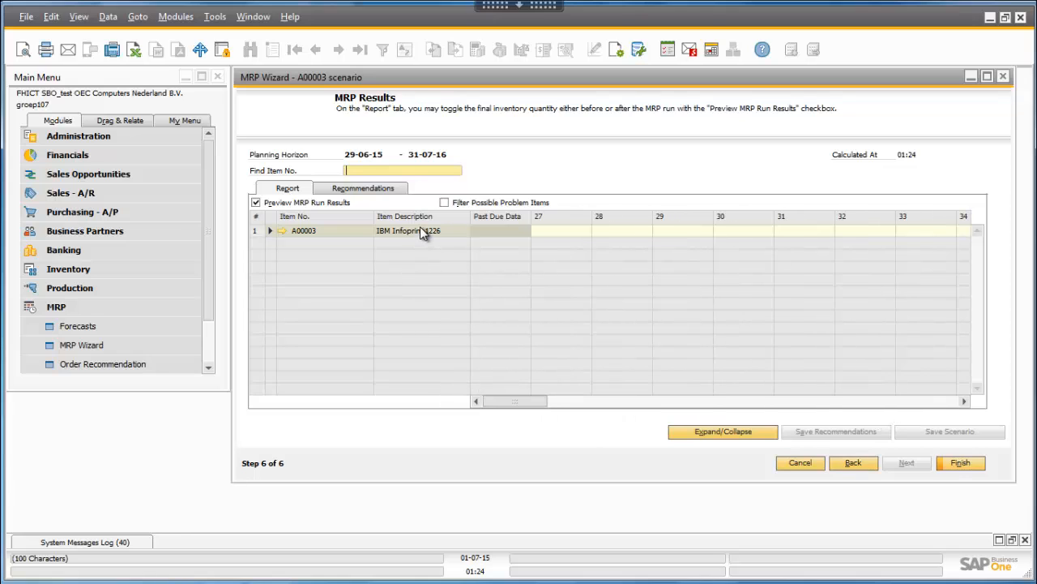
- Review the order recommendations for item A00003 and finish the wizard
left_click(366, 190)
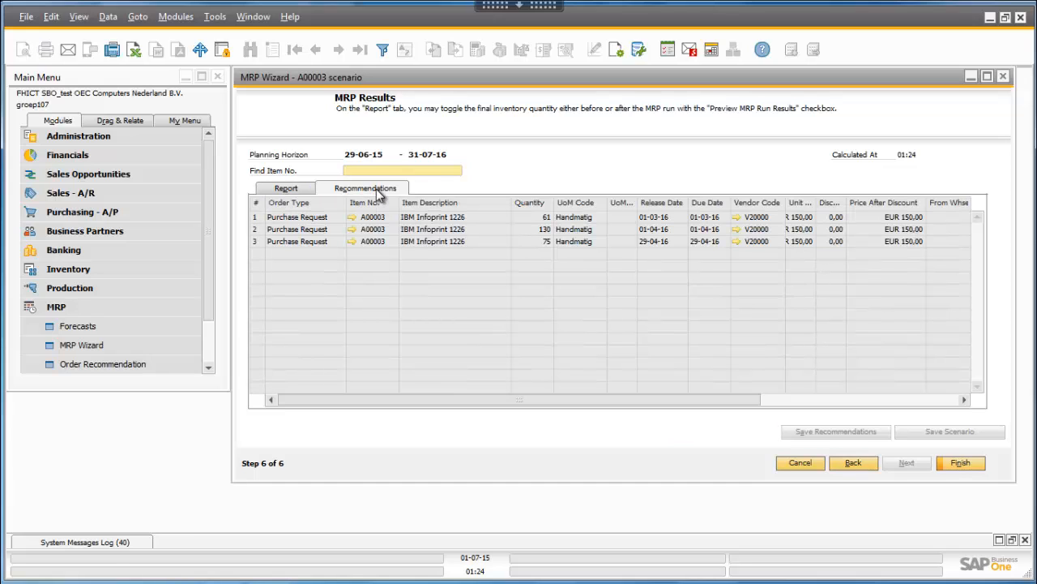
left_click_drag(553, 405, 313, 398)
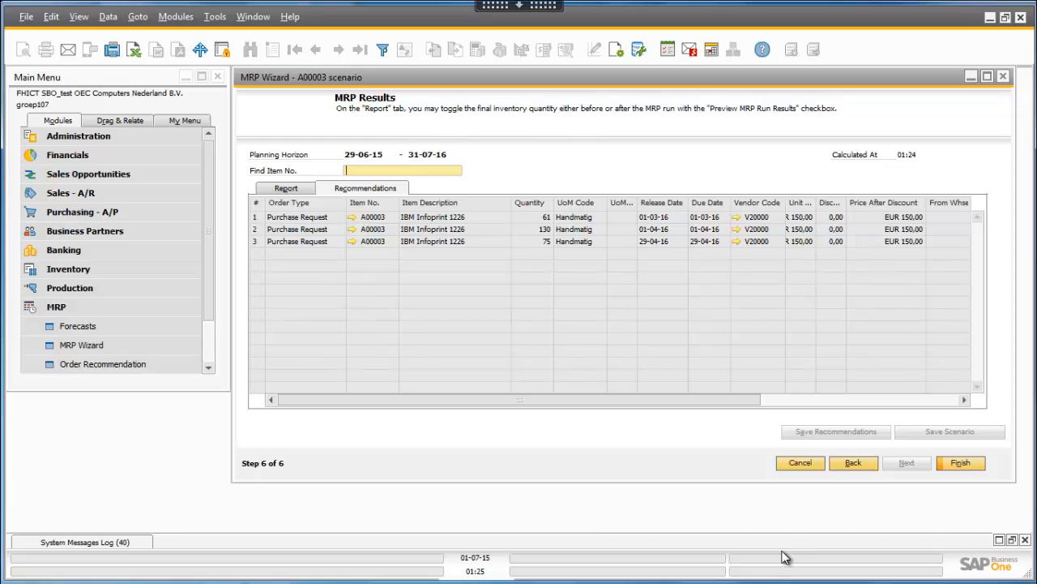
left_click(957, 464)
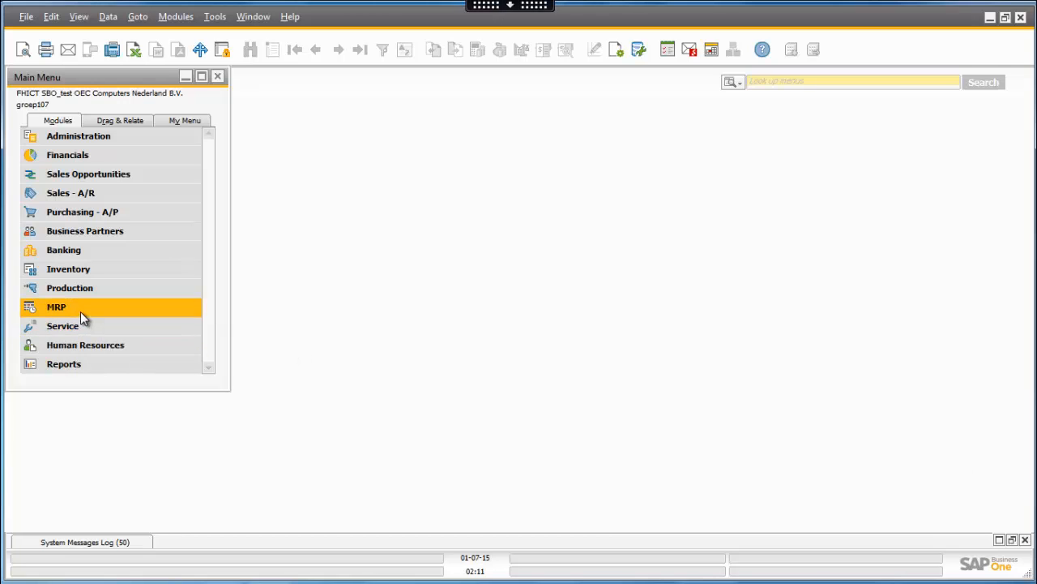
- Reopen the MRP Wizard with the existing A00003 scenario, enable its Simulation option and continue to the item selection
left_click(87, 308)
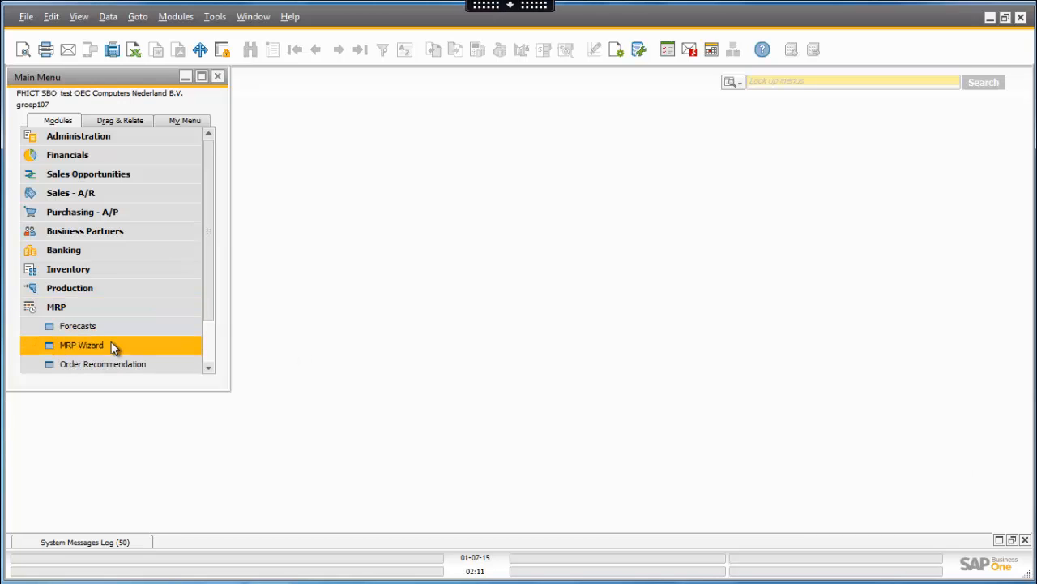
left_click(111, 344)
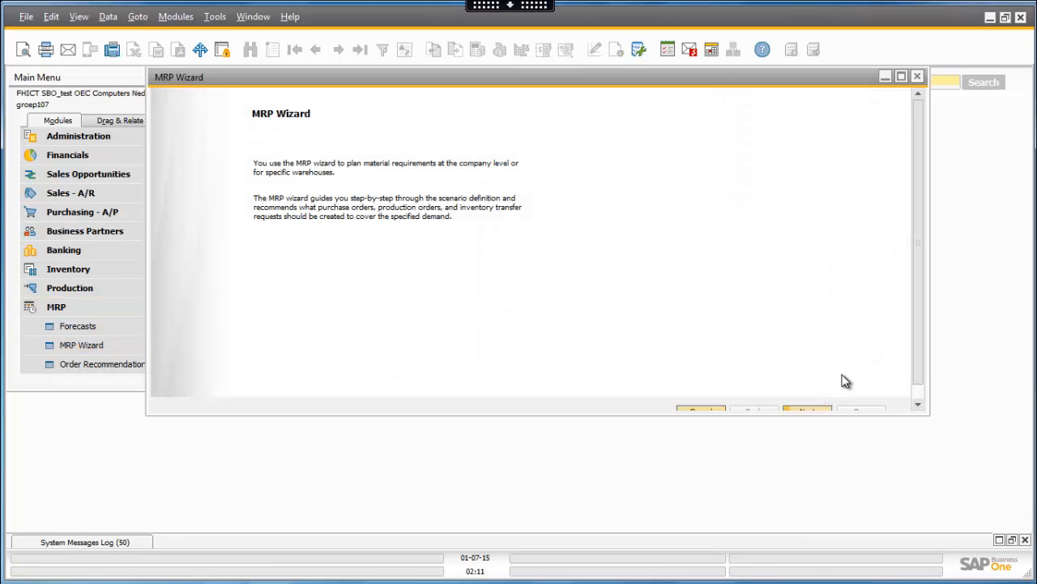
left_click_drag(919, 410, 932, 483)
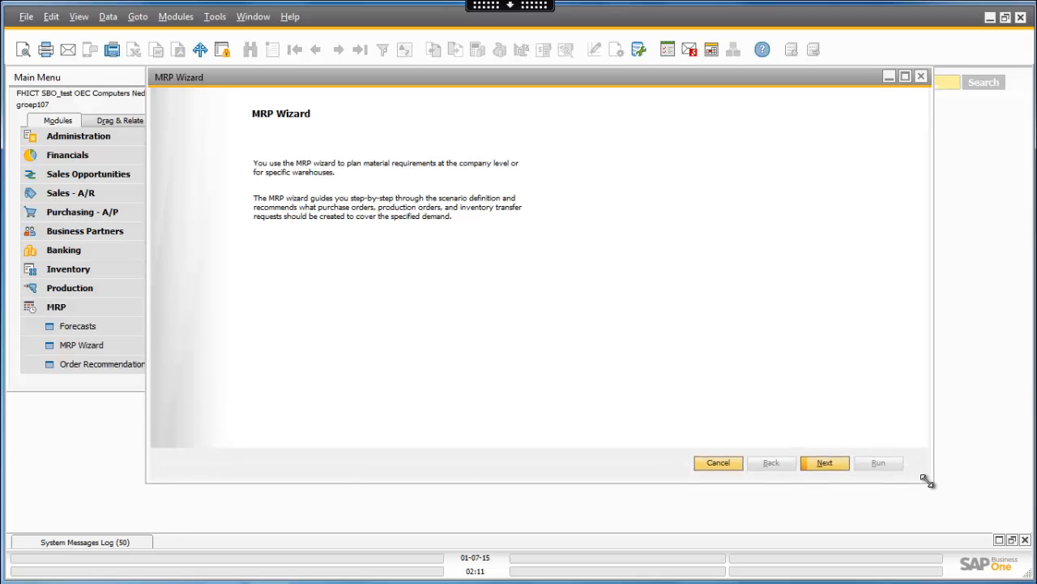
left_click(824, 467)
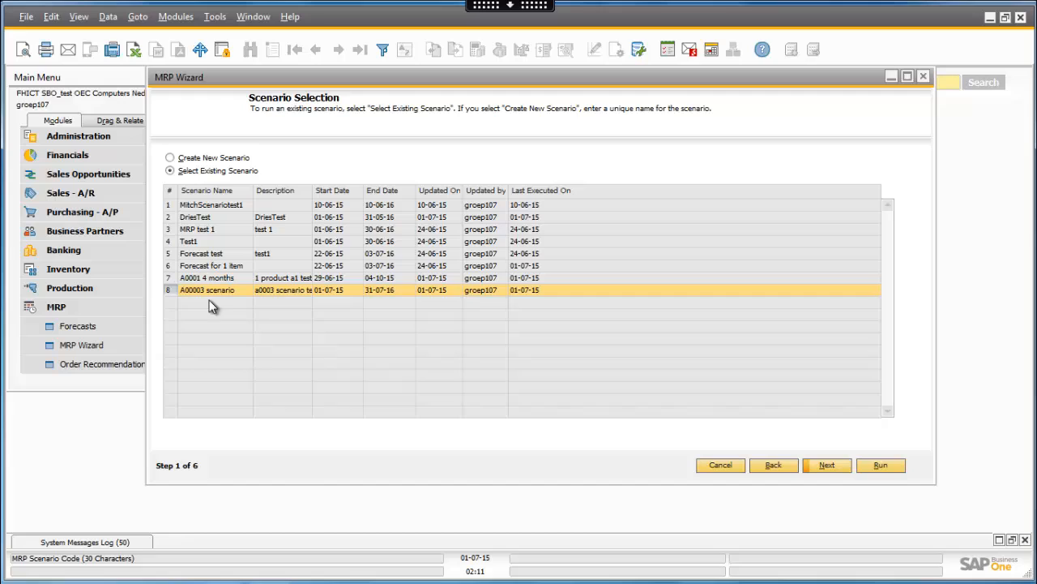
left_click(833, 464)
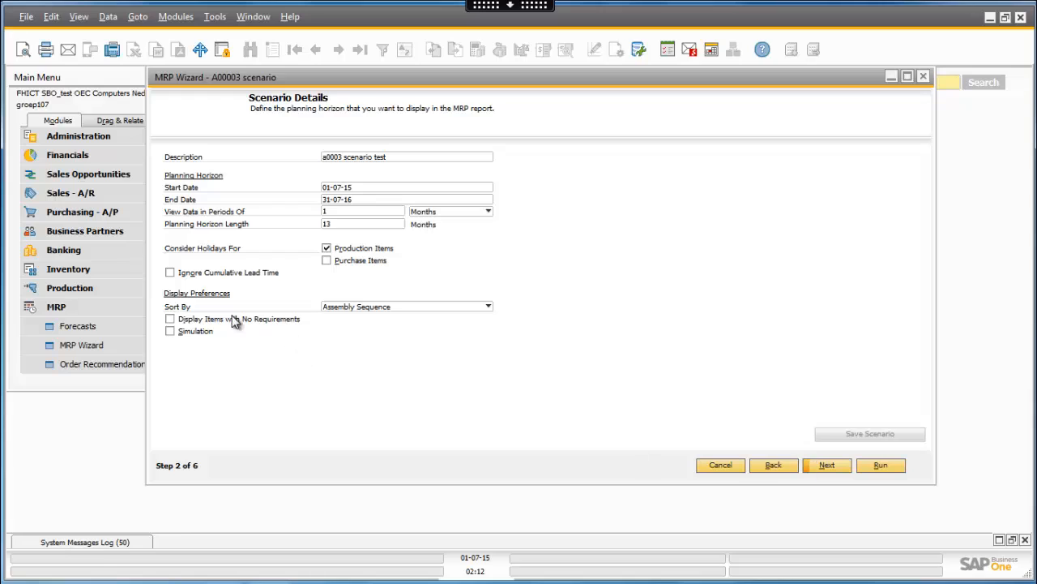
left_click(177, 332)
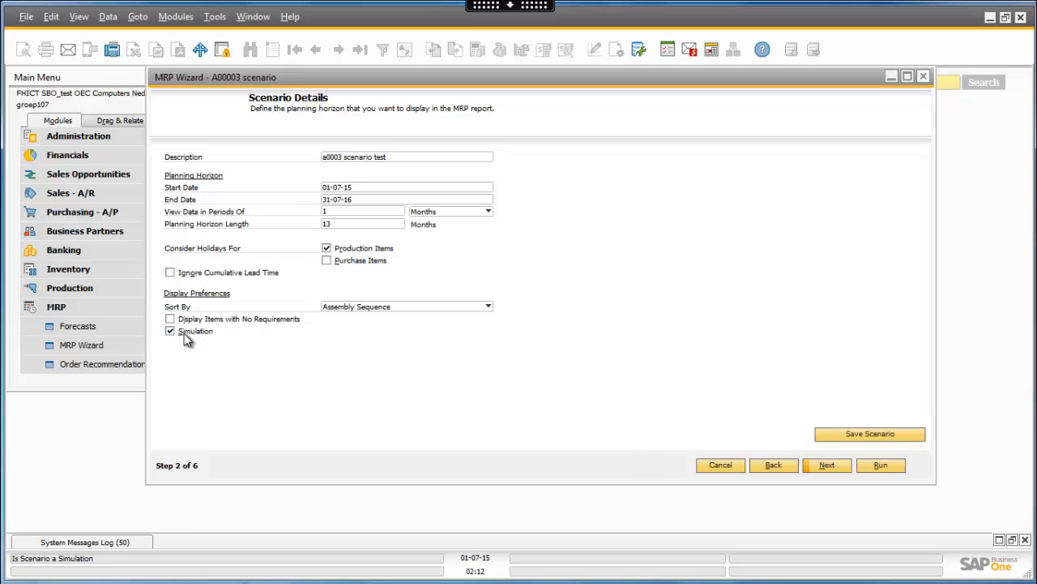
left_click(825, 466)
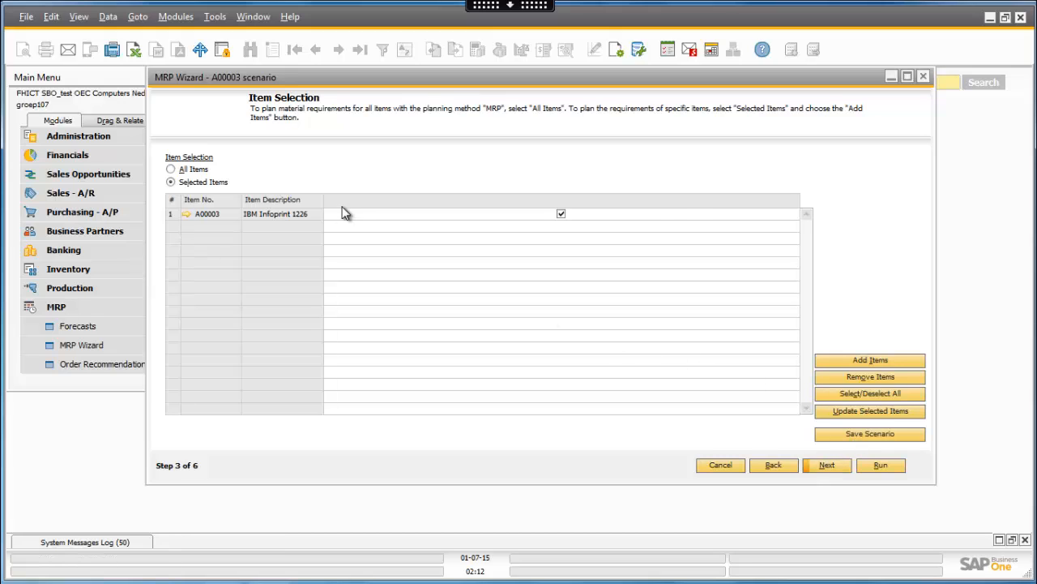
- Update the selected item A00003 with an MRP Lead Time of 0
left_click(896, 415)
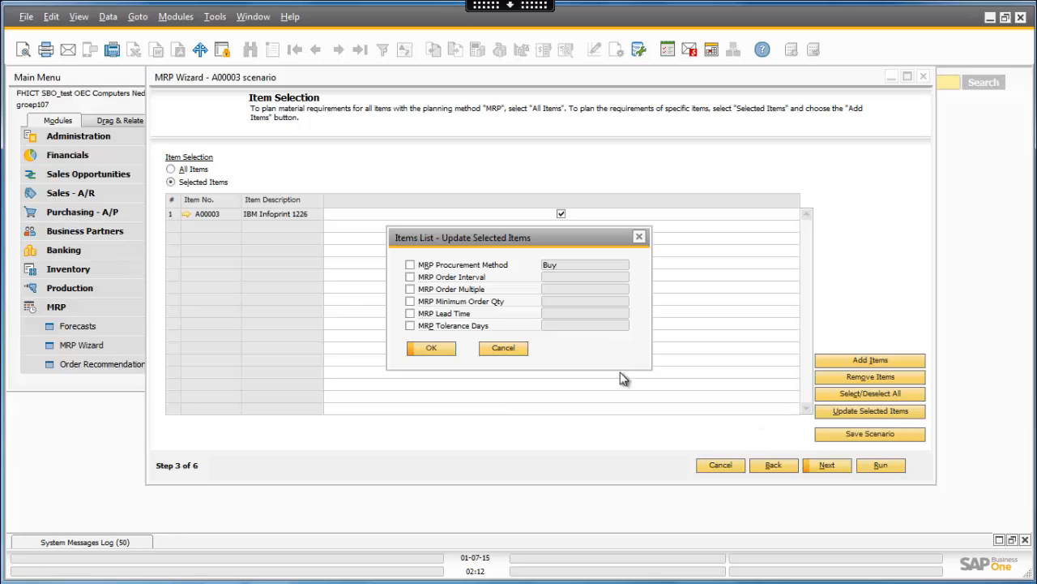
left_click(410, 315)
left_click(577, 313)
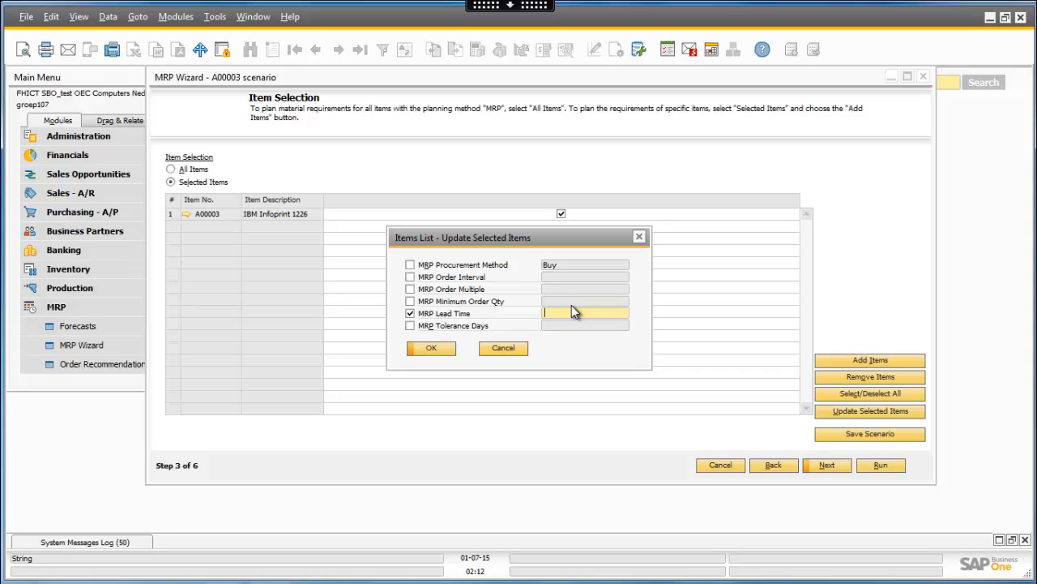
type("0")
left_click(433, 348)
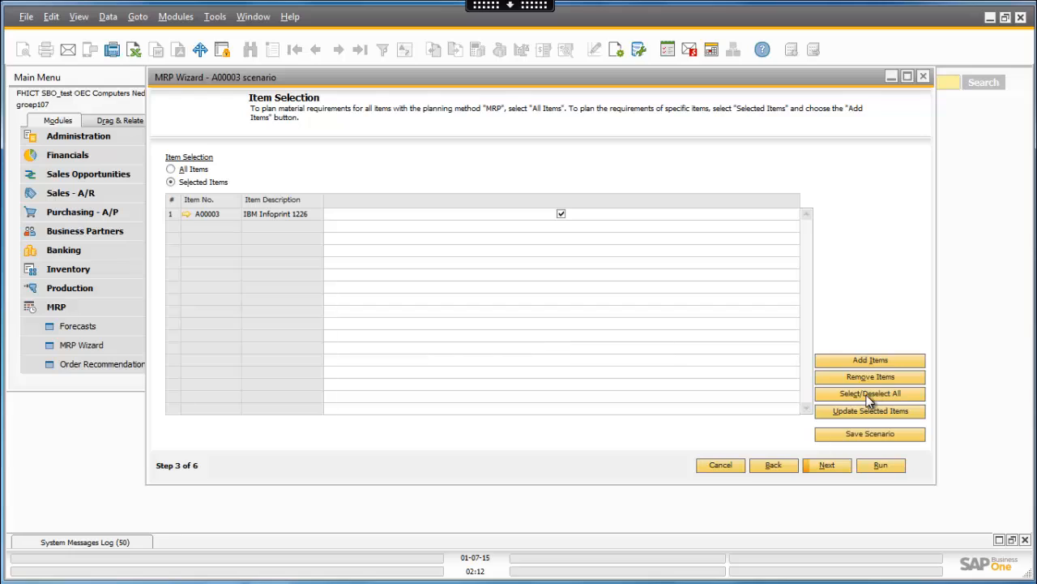
- Run the A00003 simulation scenario and expand the item's inventory, supply and demand rows in the MRP report
left_click(881, 465)
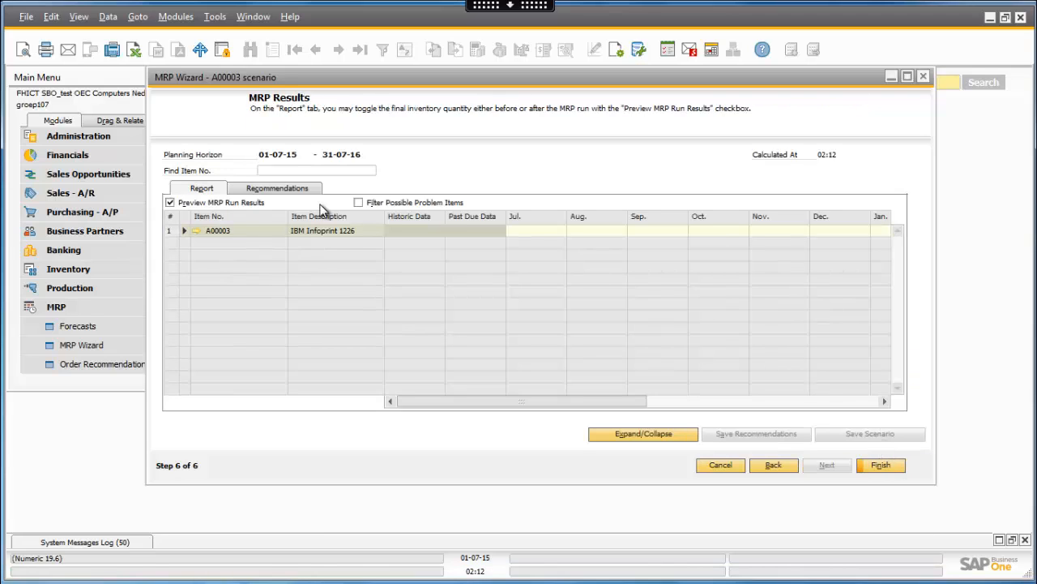
left_click(185, 230)
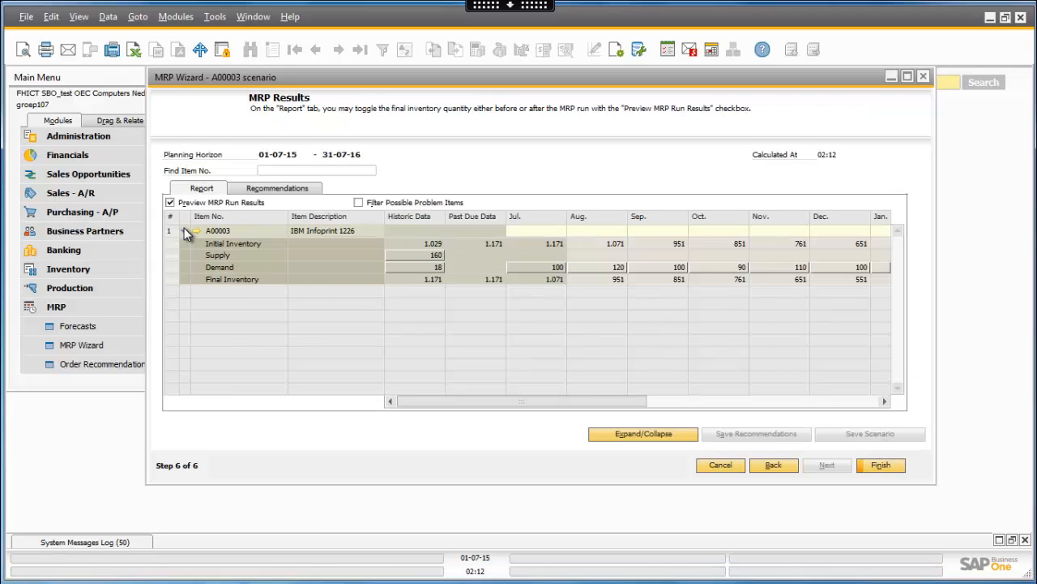
left_click_drag(565, 405, 476, 399)
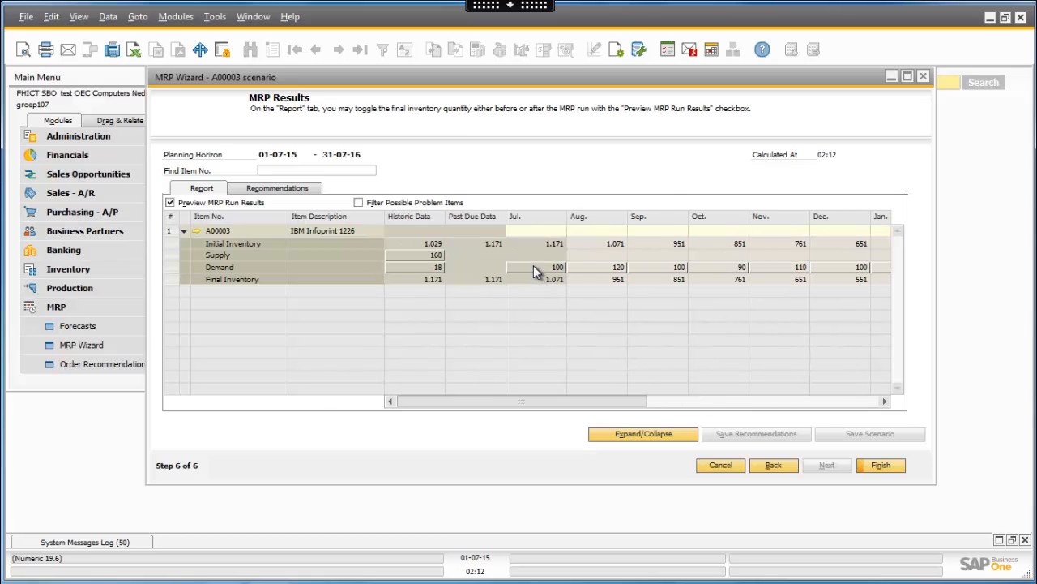
- Examine the pegging information behind the July demand for item A00003
double_click(534, 267)
left_click_drag(644, 159, 625, 113)
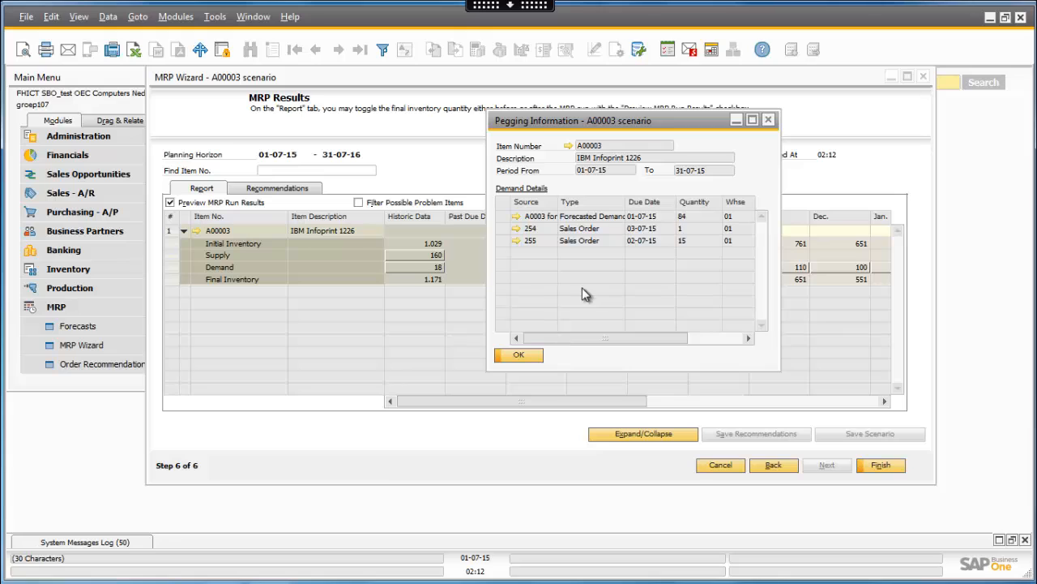
left_click(527, 354)
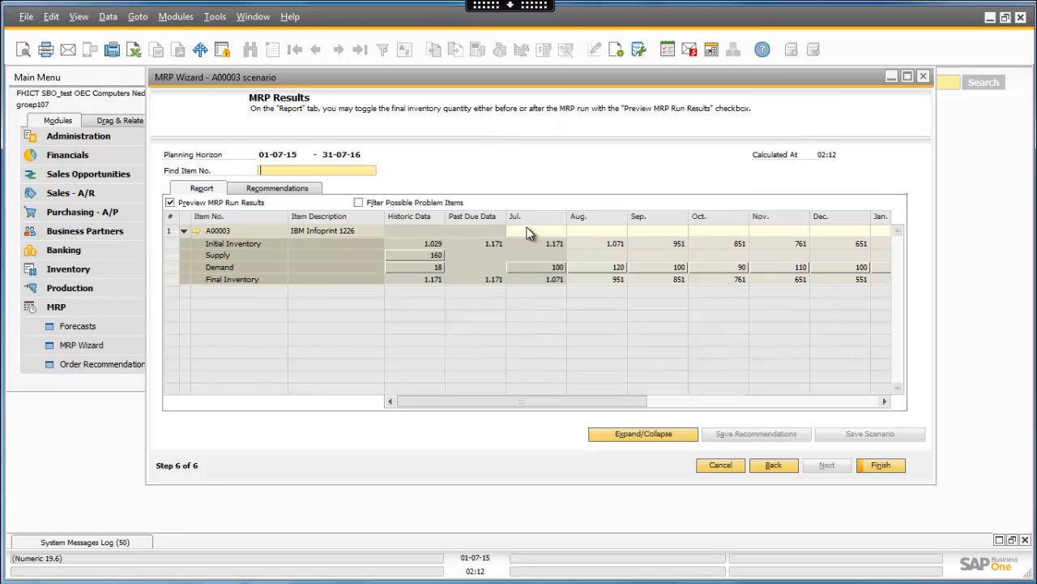
double_click(539, 266)
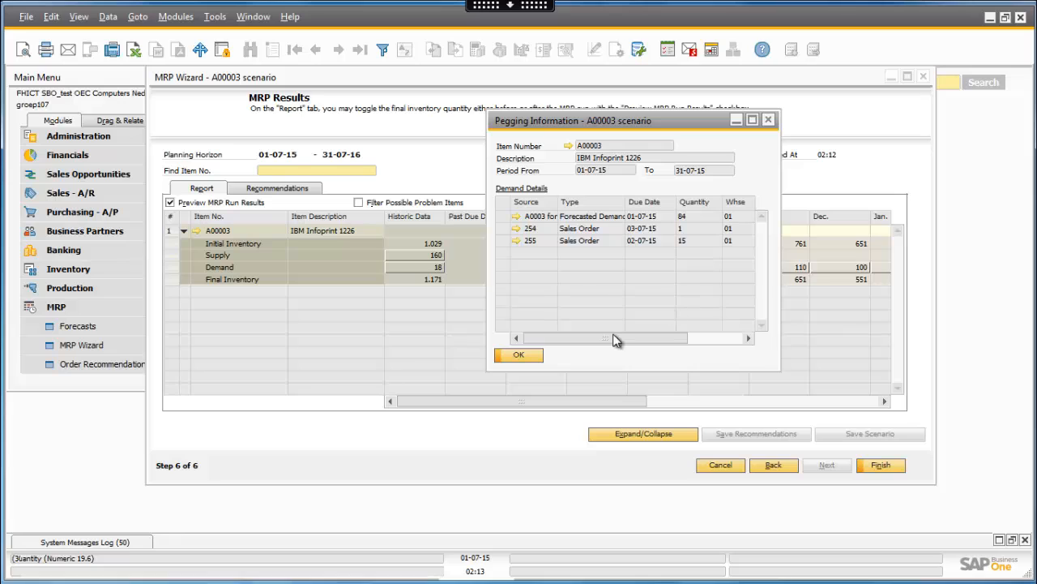
left_click(521, 354)
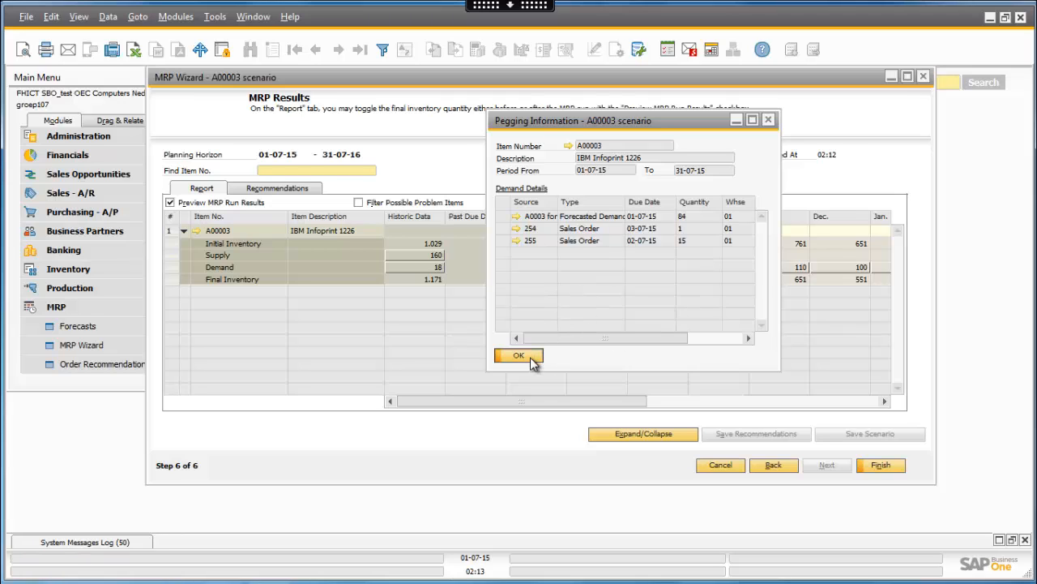
- Create a new sales order for the first customer in the business partner list
left_click(96, 194)
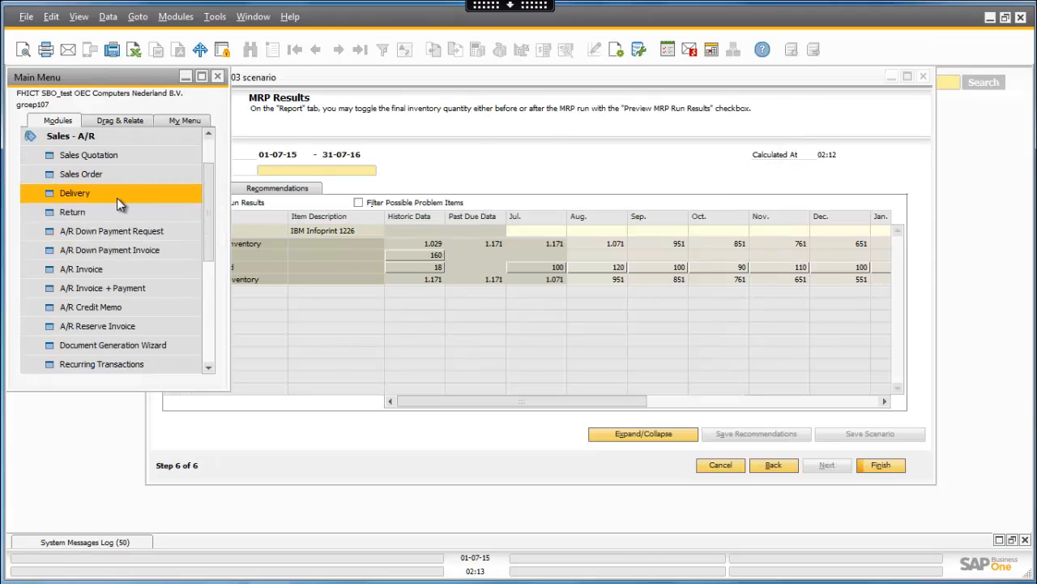
left_click(113, 176)
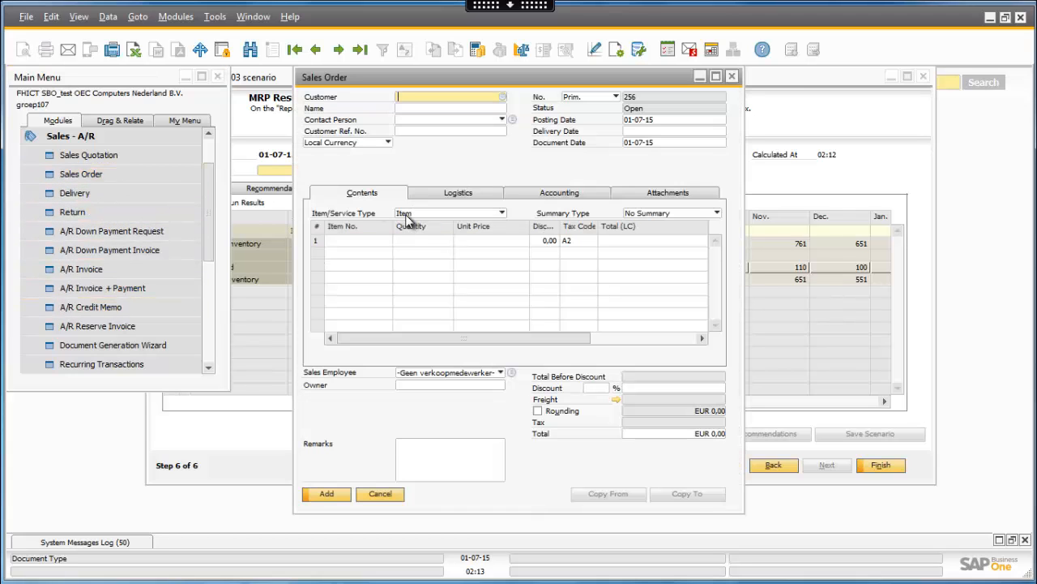
left_click(504, 98)
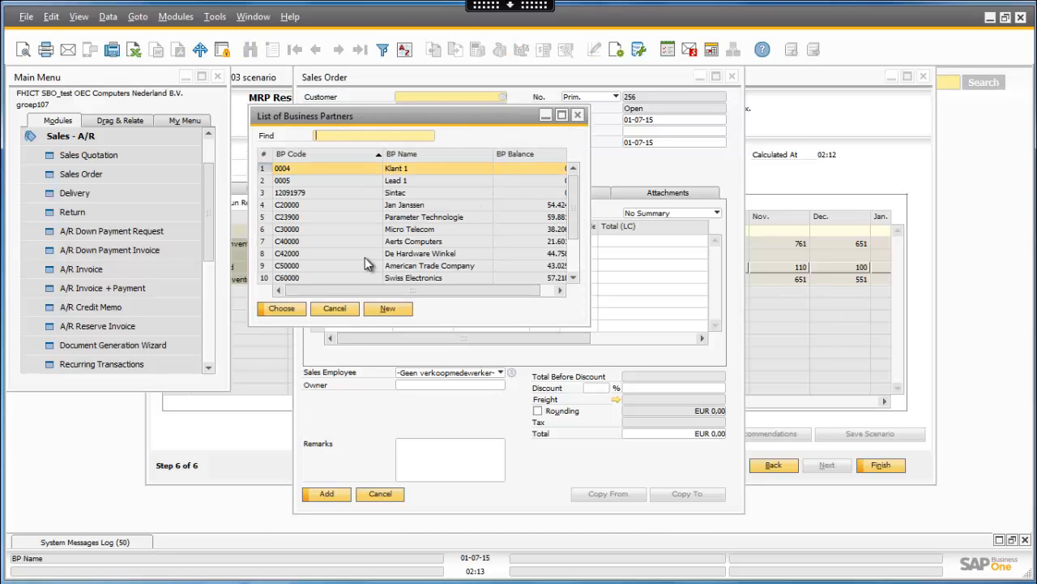
left_click(284, 310)
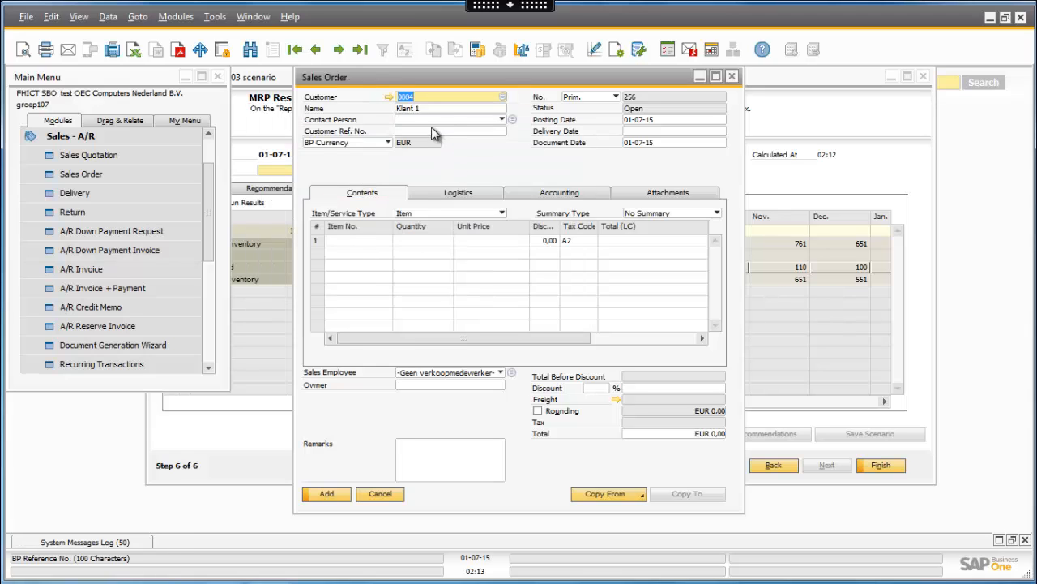
- Add item A00003 to the sales order's first line with a quantity of 33
left_click(347, 241)
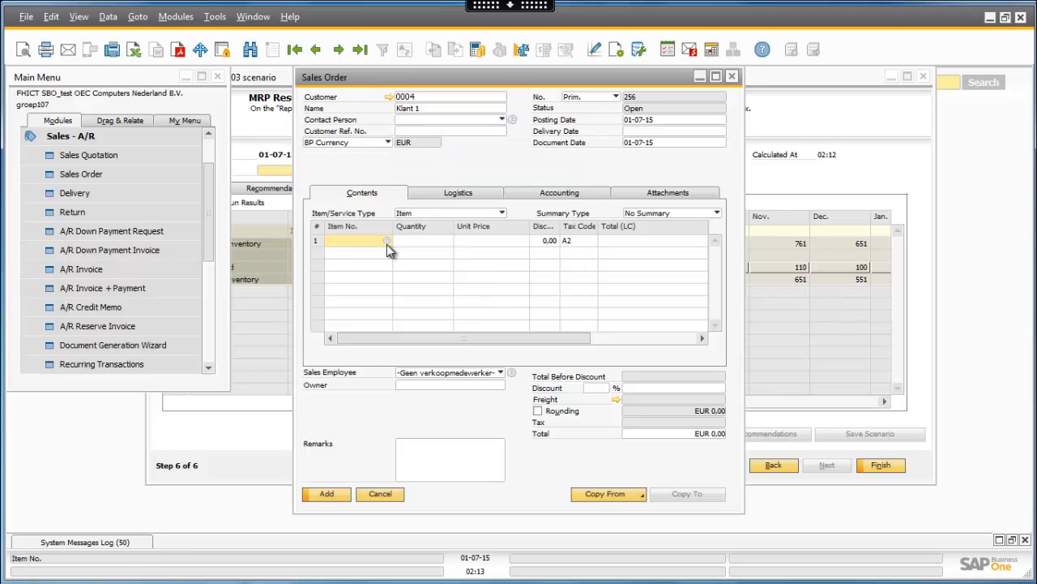
left_click(386, 244)
left_click(302, 192)
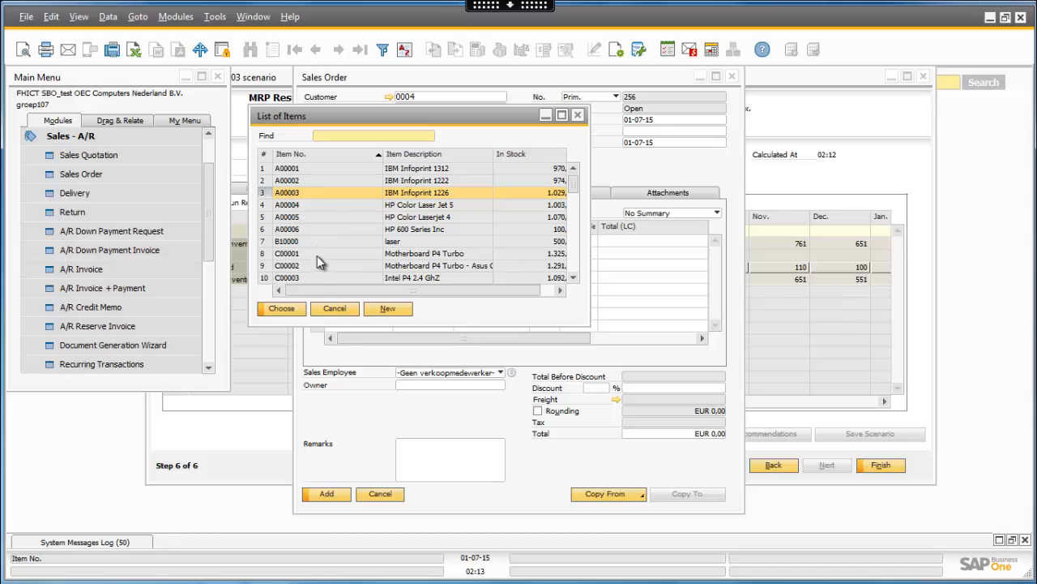
left_click(283, 309)
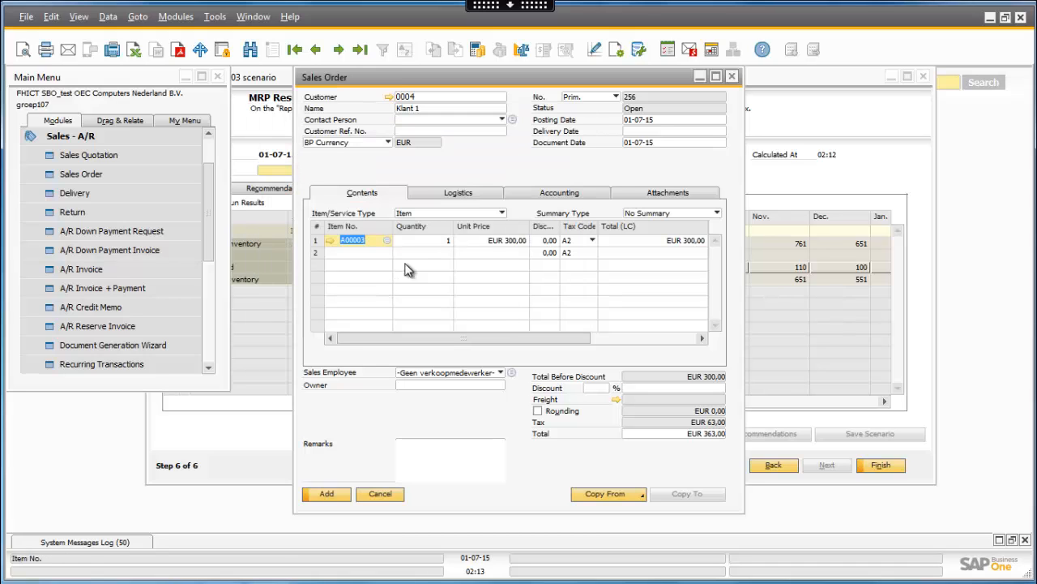
key("Tab")
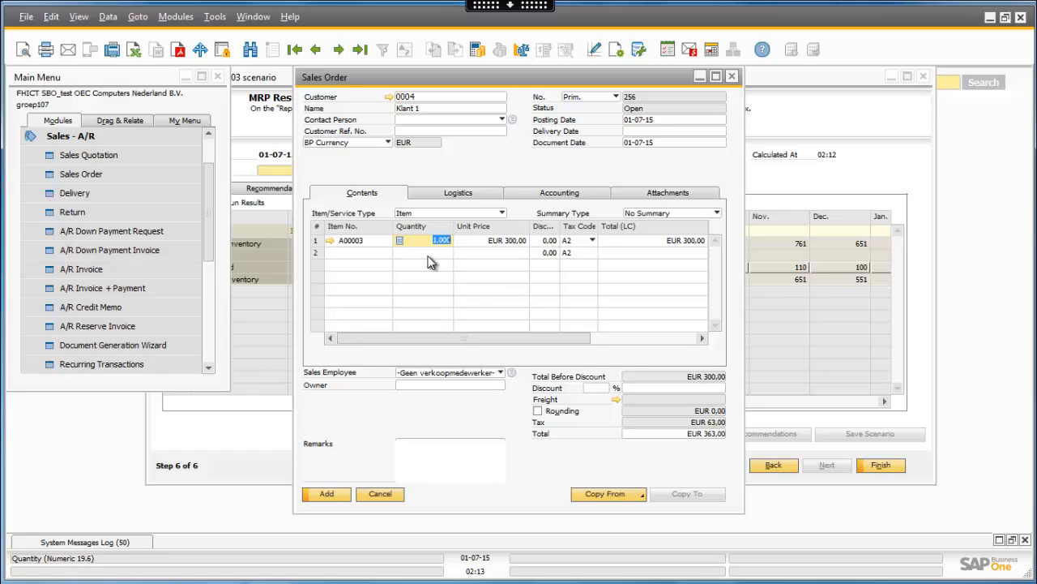
type("33")
- Set the sales order's delivery date to 31-07-15, add the order and close the sales order window
left_click(325, 496)
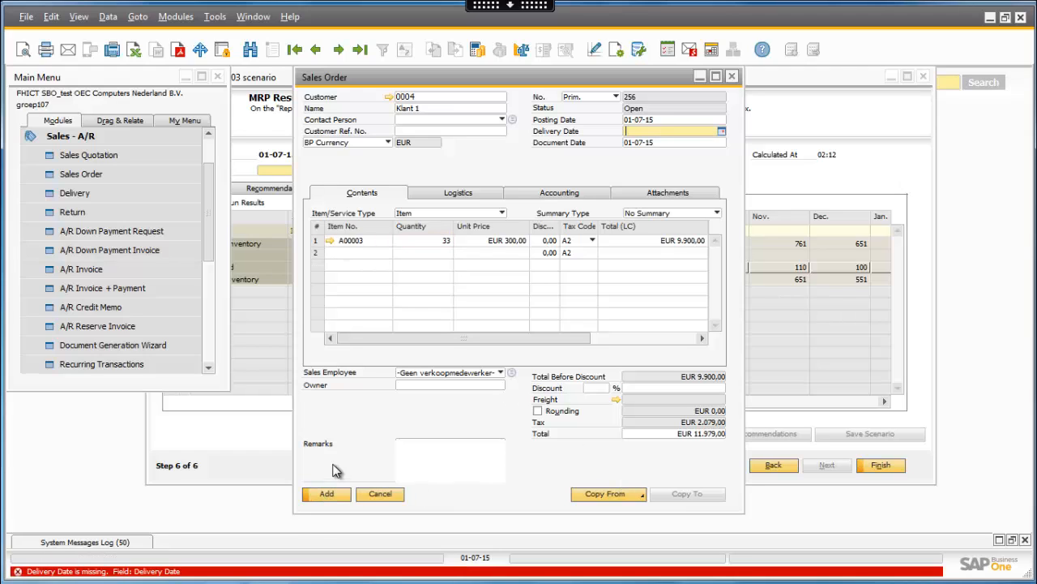
left_click(722, 132)
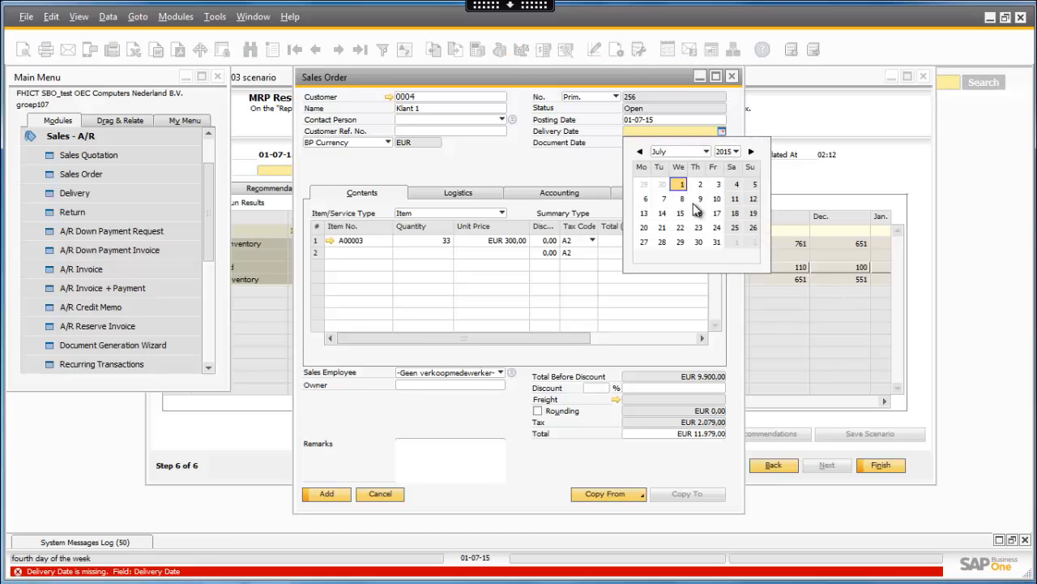
left_click(716, 241)
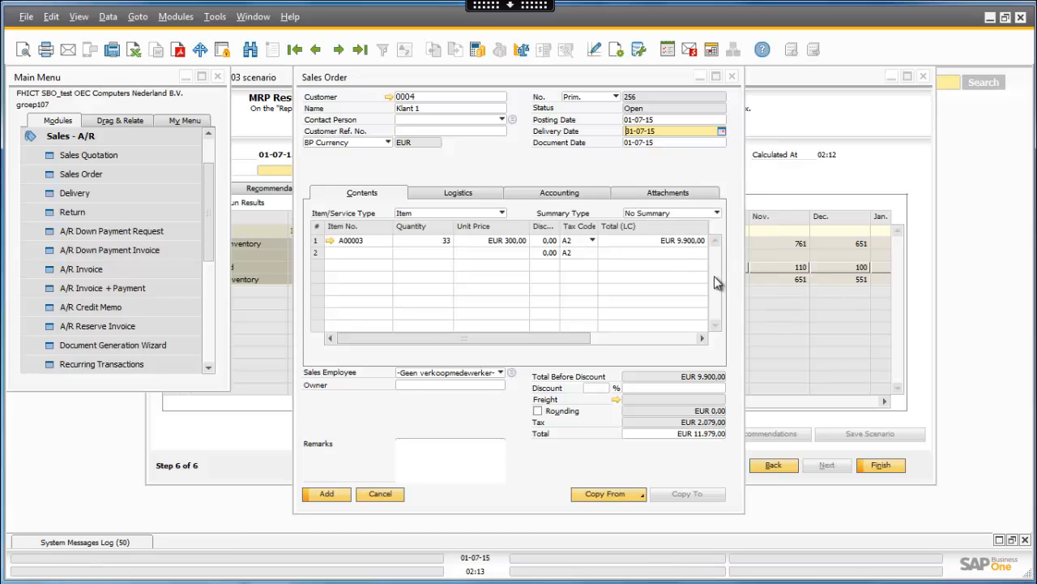
left_click(324, 502)
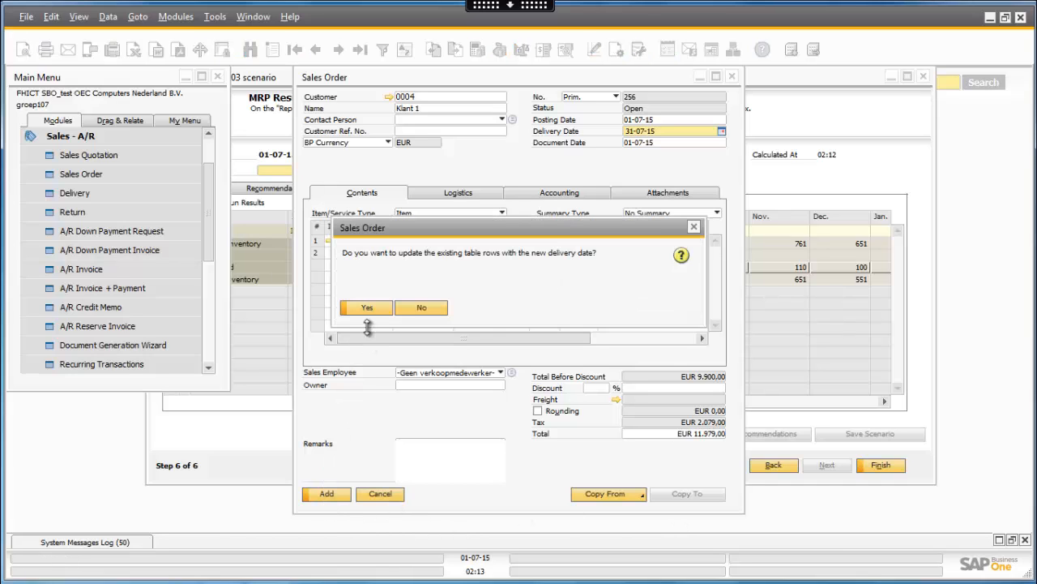
left_click(341, 491)
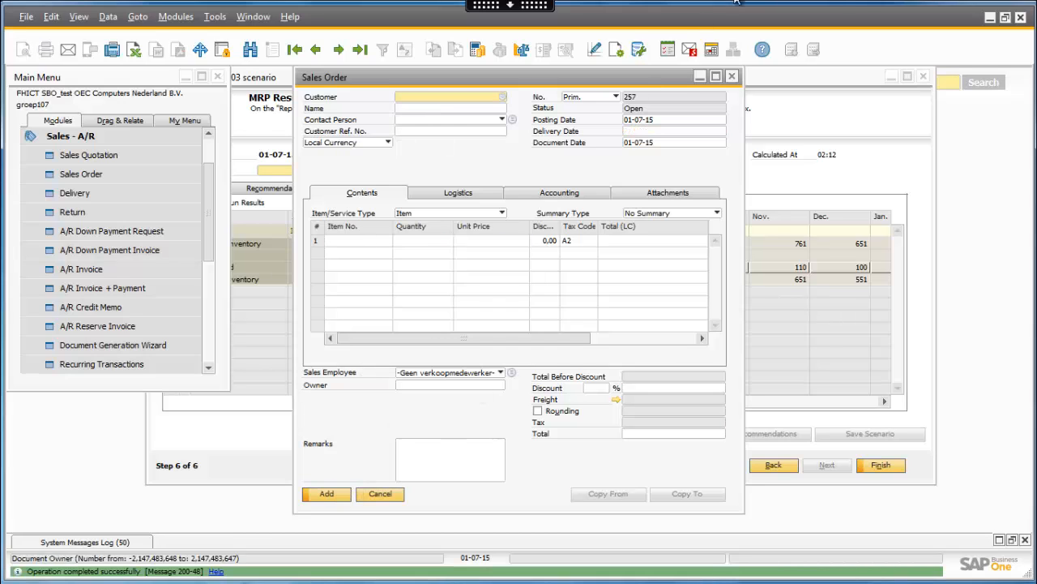
left_click(734, 77)
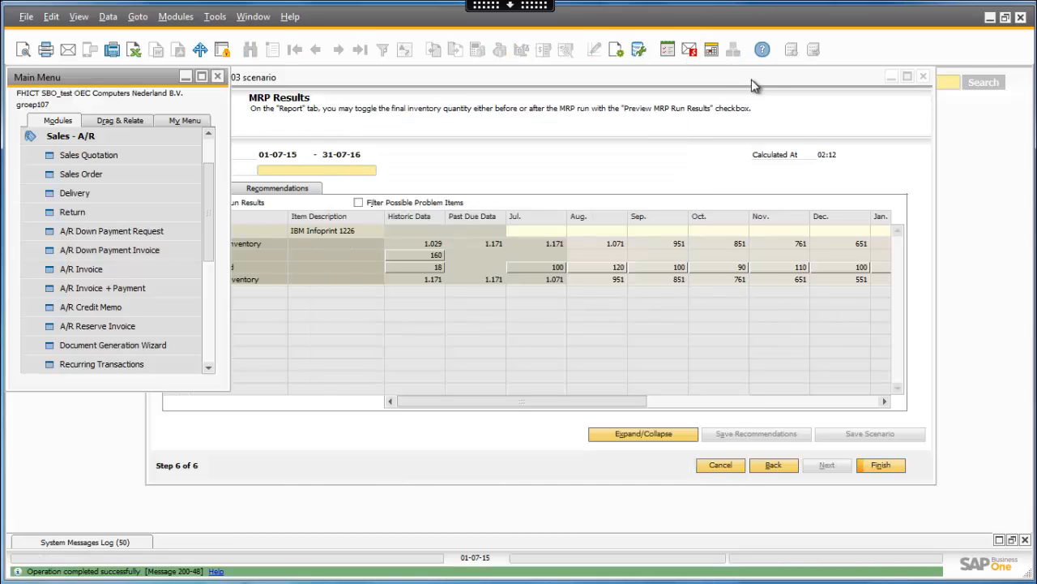
- Return to the start of the MRP Wizard, rerun the A00003 scenario and expand the item's report rows
left_click(815, 102)
left_click(774, 465)
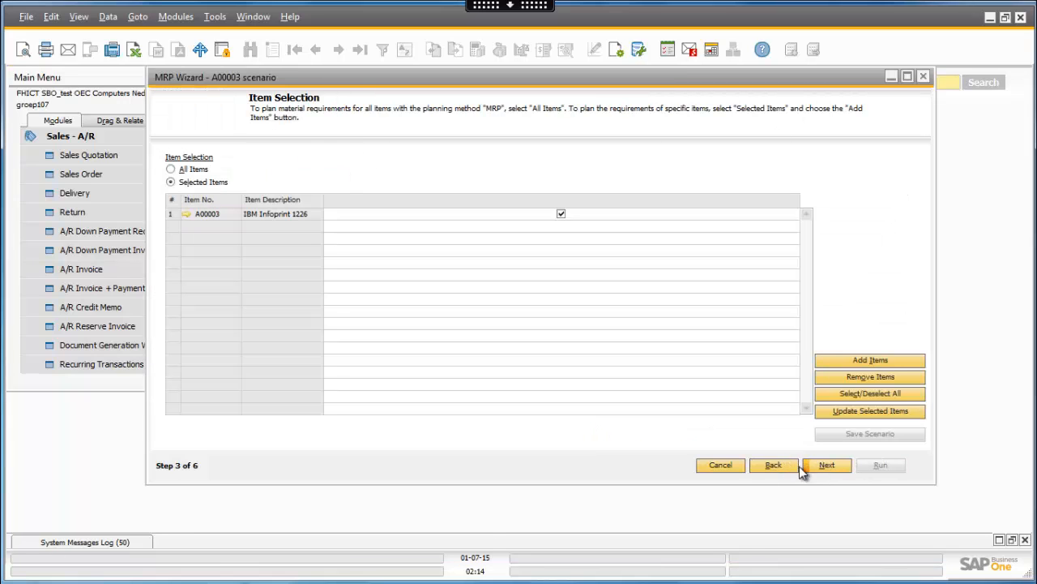
left_click(787, 463)
left_click(788, 463)
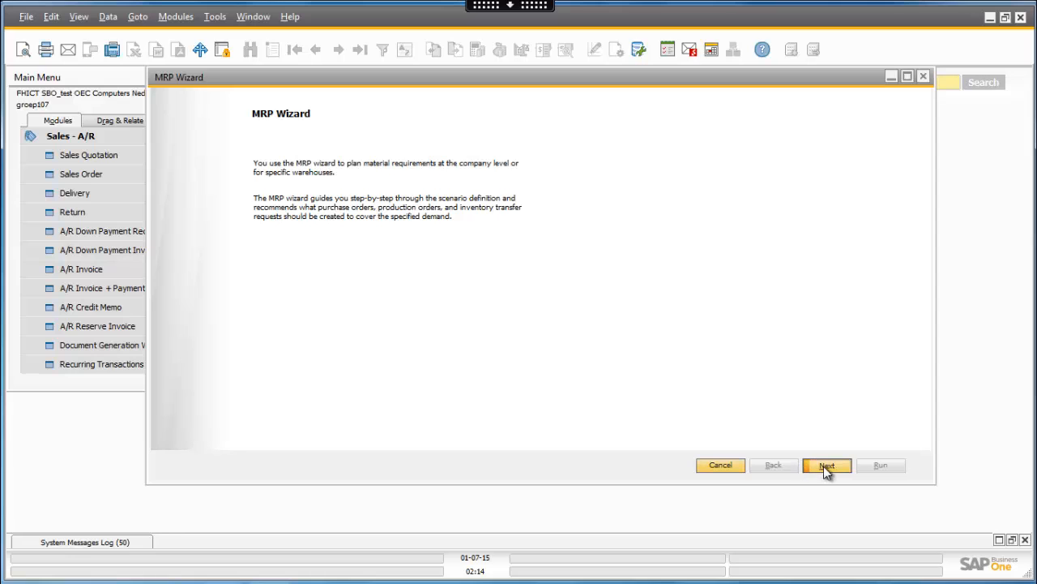
left_click(824, 466)
left_click(881, 468)
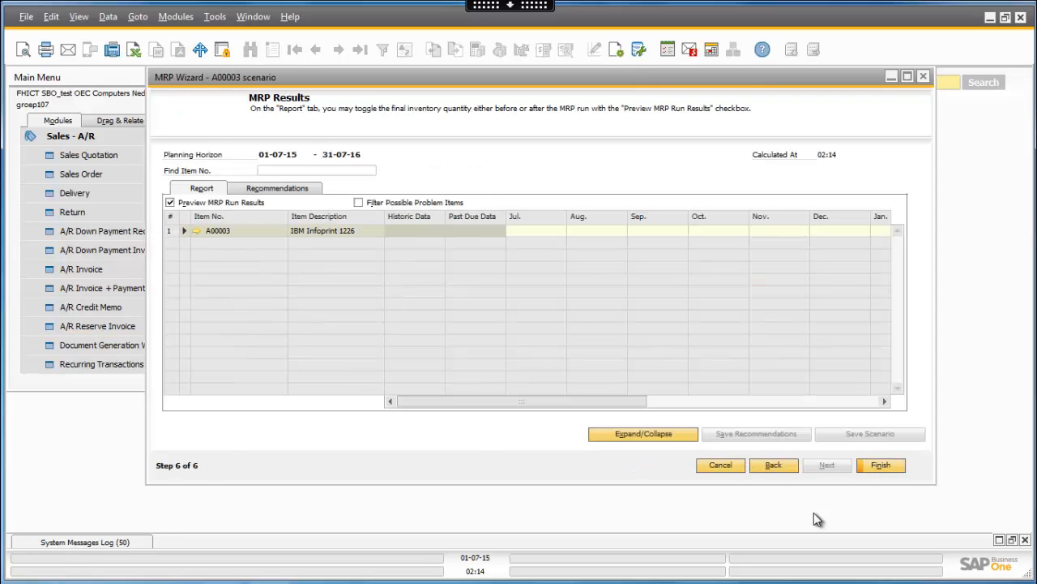
left_click(687, 435)
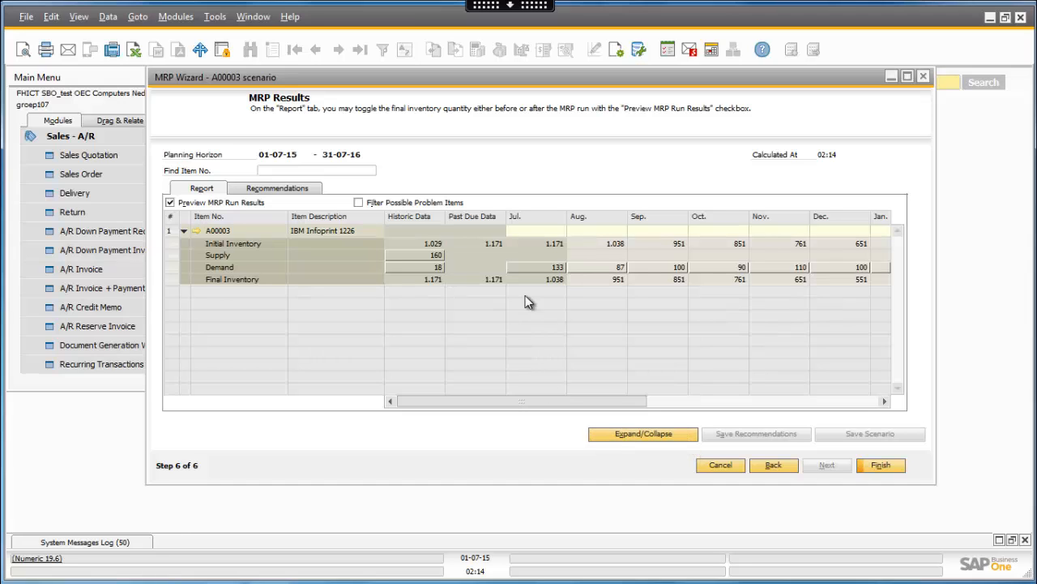
- Examine the pegging details of A00003's July demand and historic supply, along with the order recommendations
double_click(542, 267)
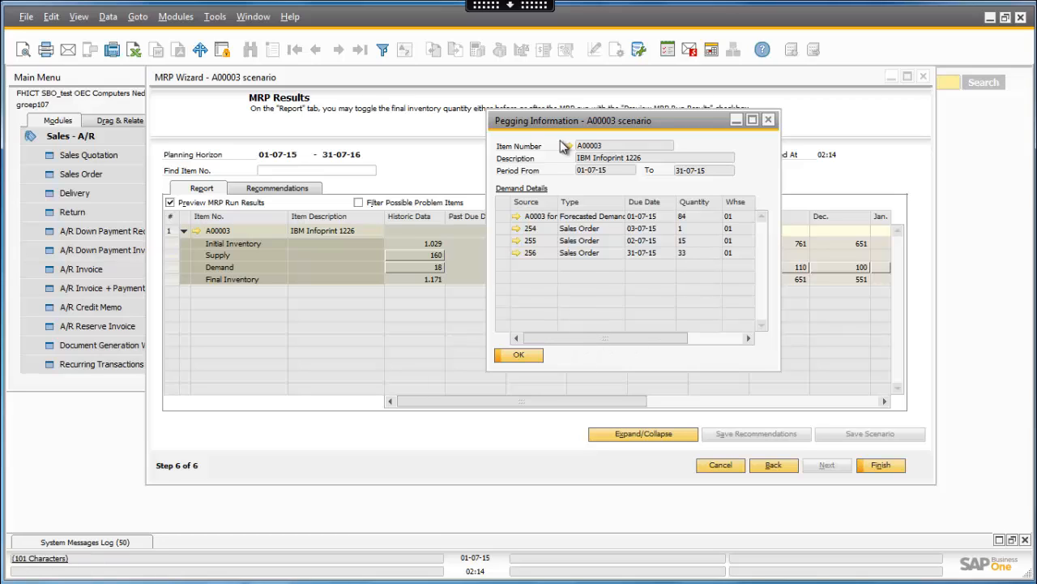
left_click_drag(565, 122, 585, 125)
left_click(523, 355)
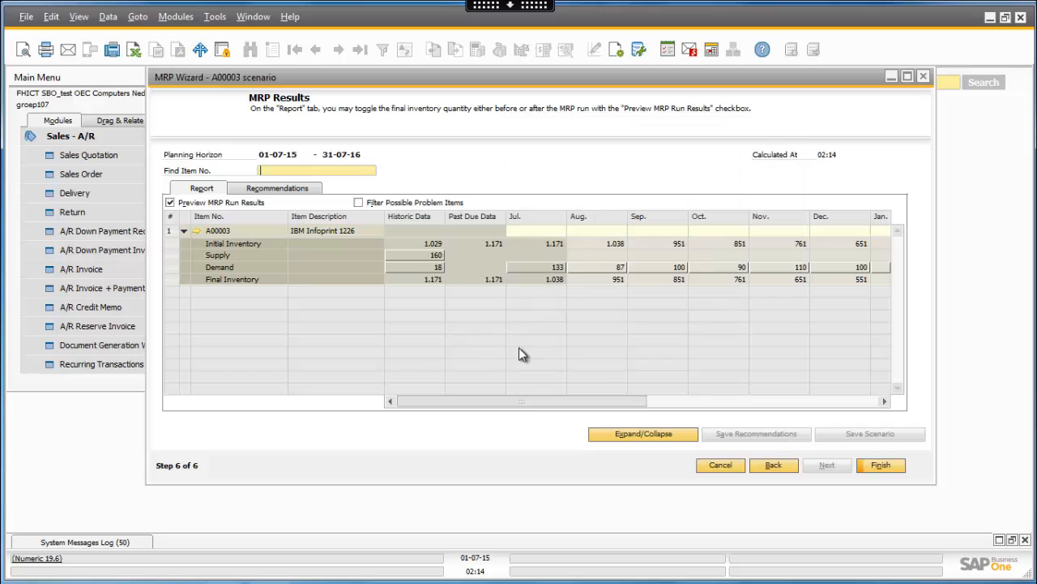
double_click(420, 256)
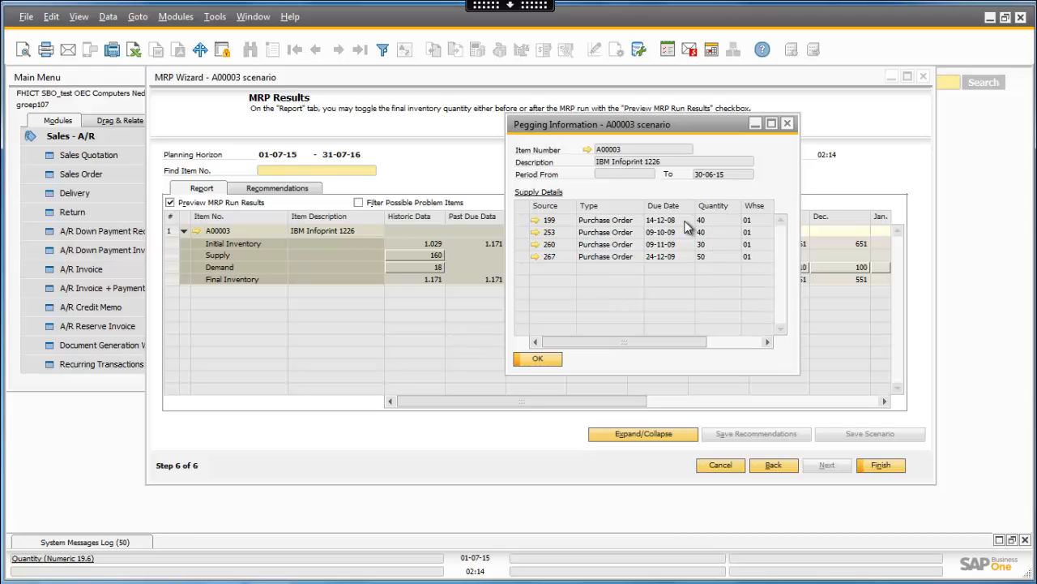
left_click(556, 358)
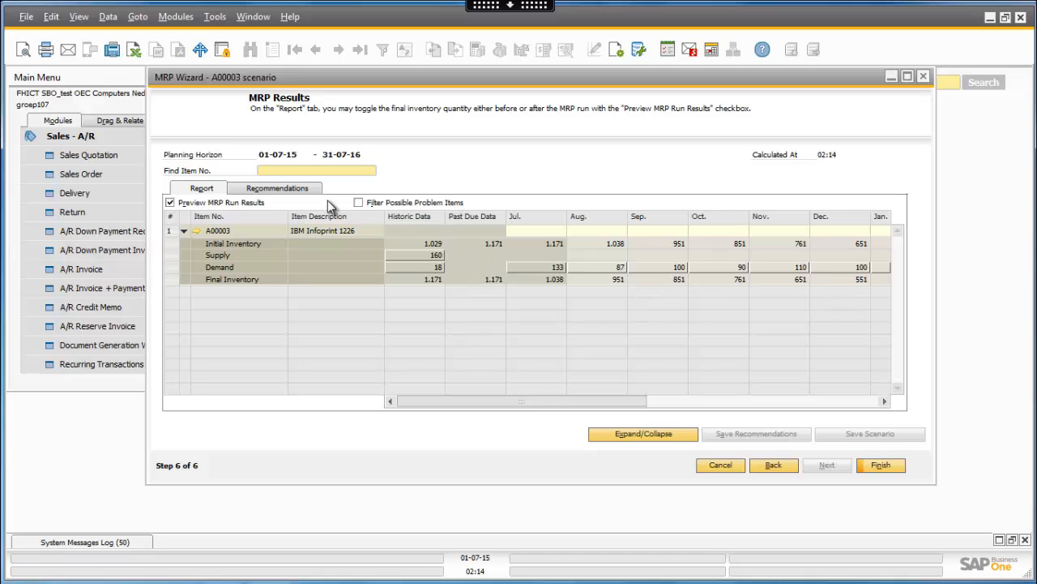
left_click(295, 189)
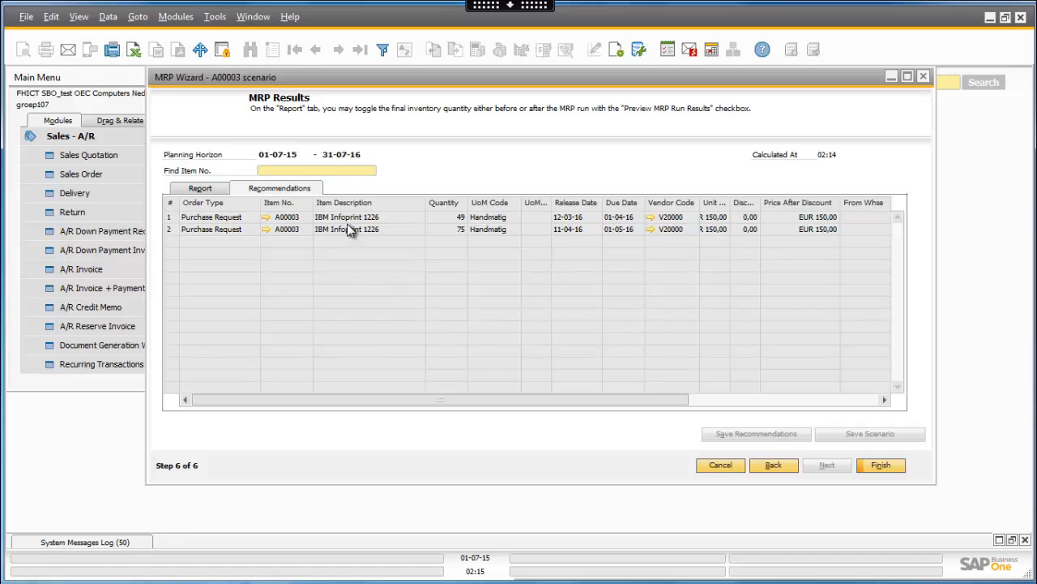
- Go back to the A00003 scenario's details, disable its Simulation option and rerun the scenario
left_click(780, 469)
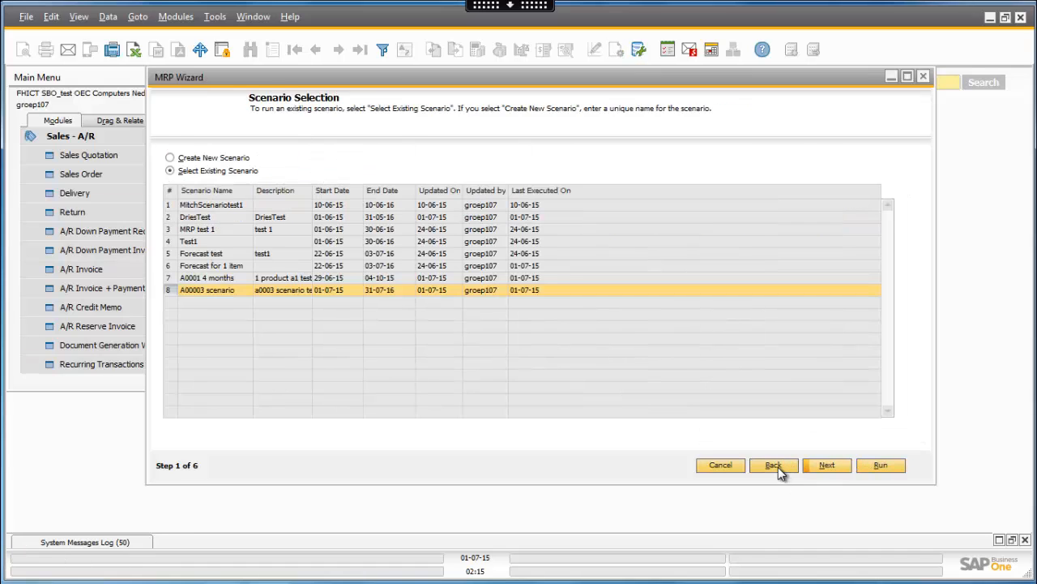
left_click(776, 465)
left_click(823, 465)
left_click(830, 466)
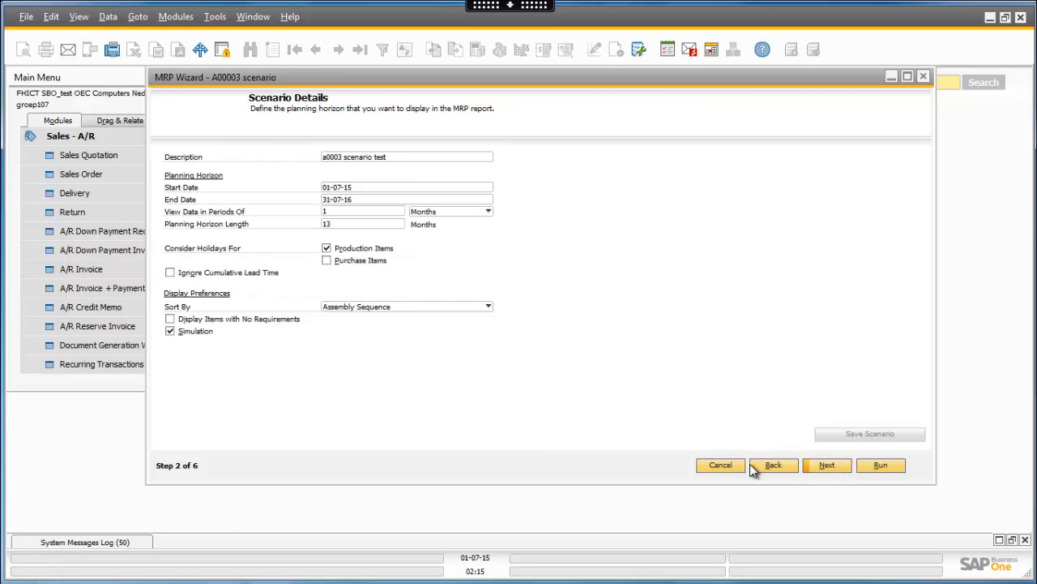
left_click(170, 331)
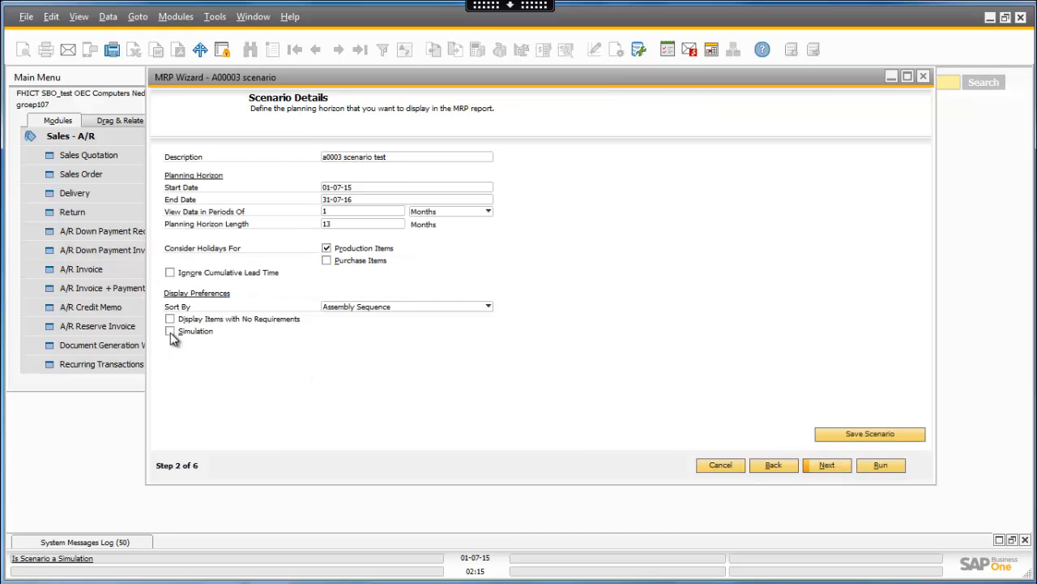
left_click(873, 465)
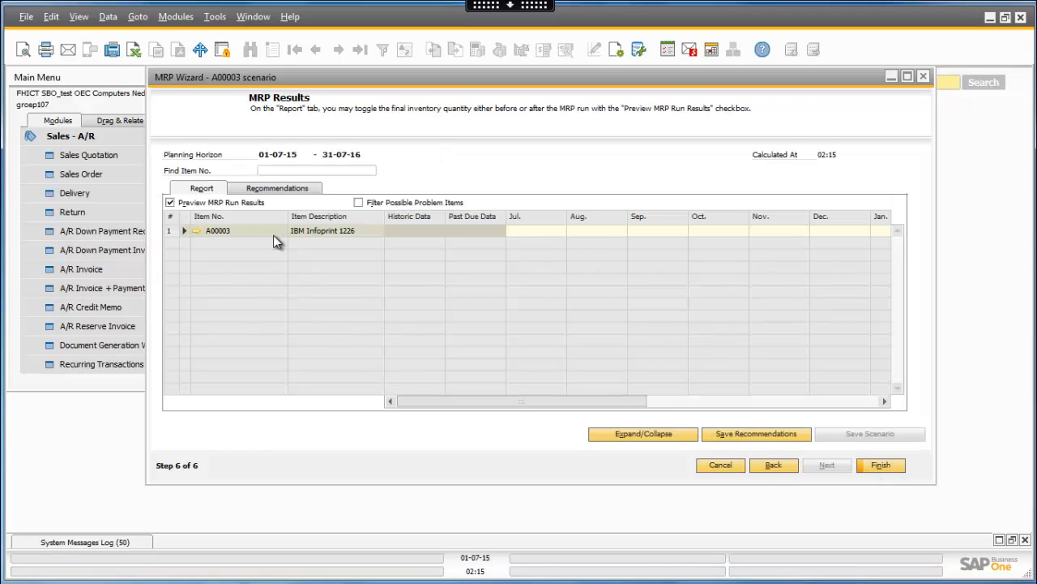
- Expand item A00003's report rows, display the MRP recommendations, save them and finish the MRP Wizard
left_click(184, 231)
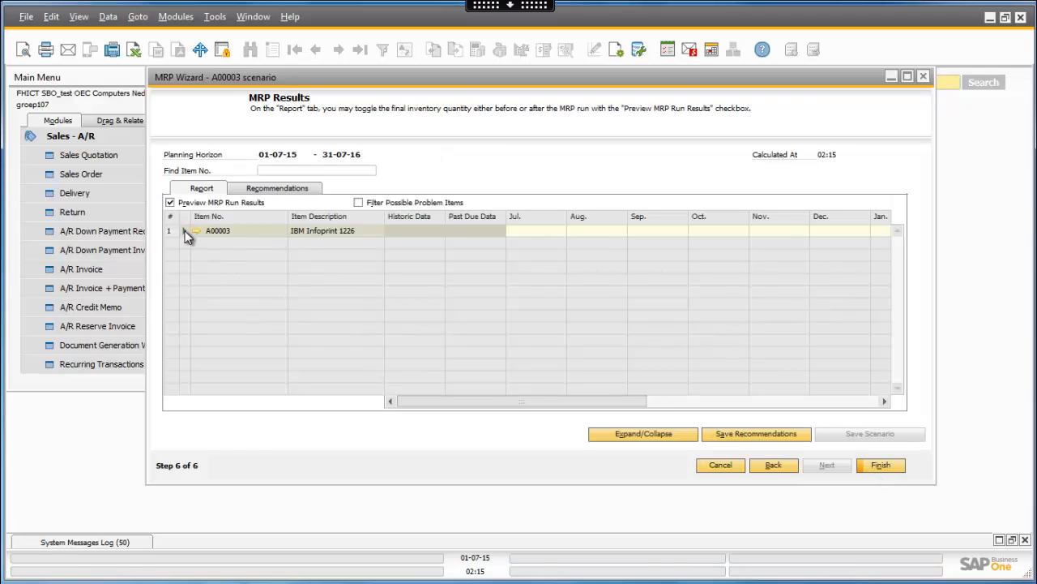
left_click(267, 184)
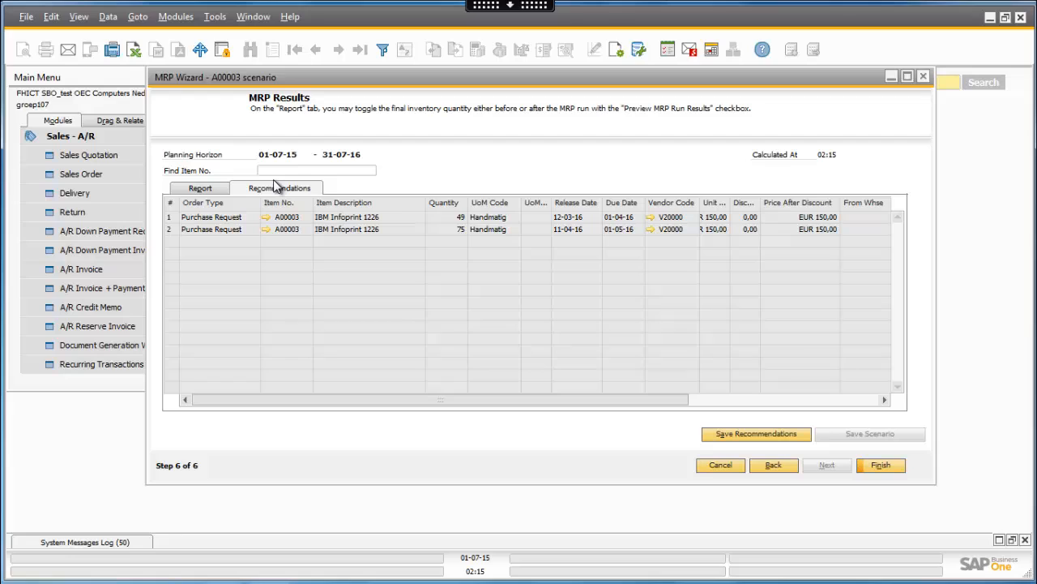
left_click(772, 437)
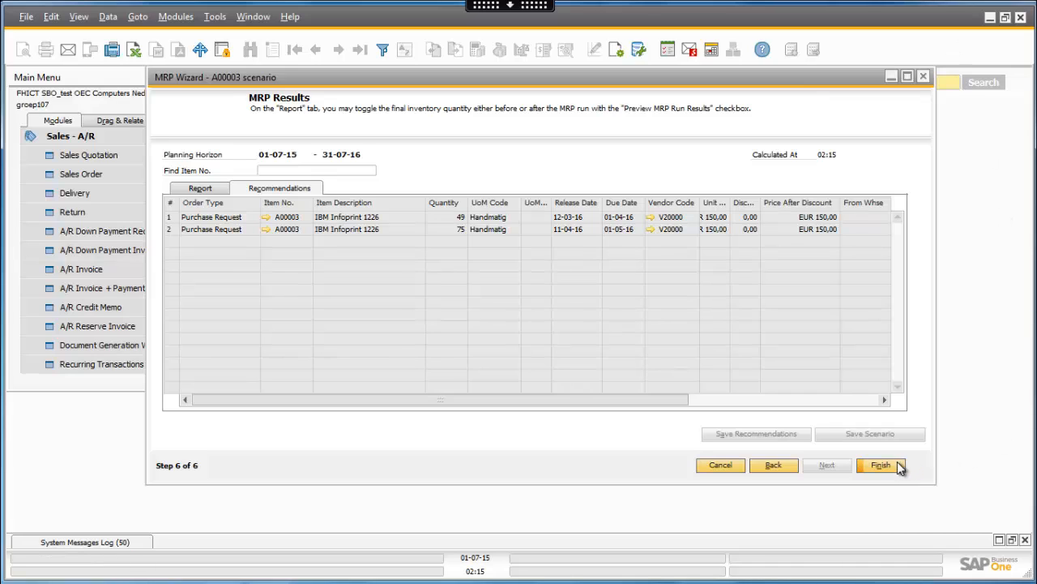
left_click(883, 465)
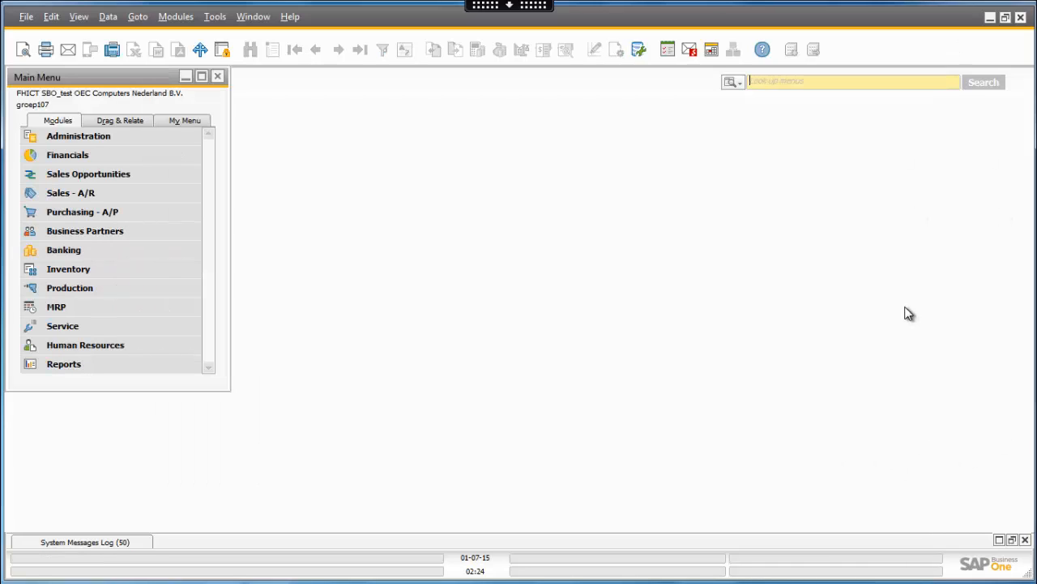
- Search for the Order Recommendation function and open its selection criteria
left_click(811, 82)
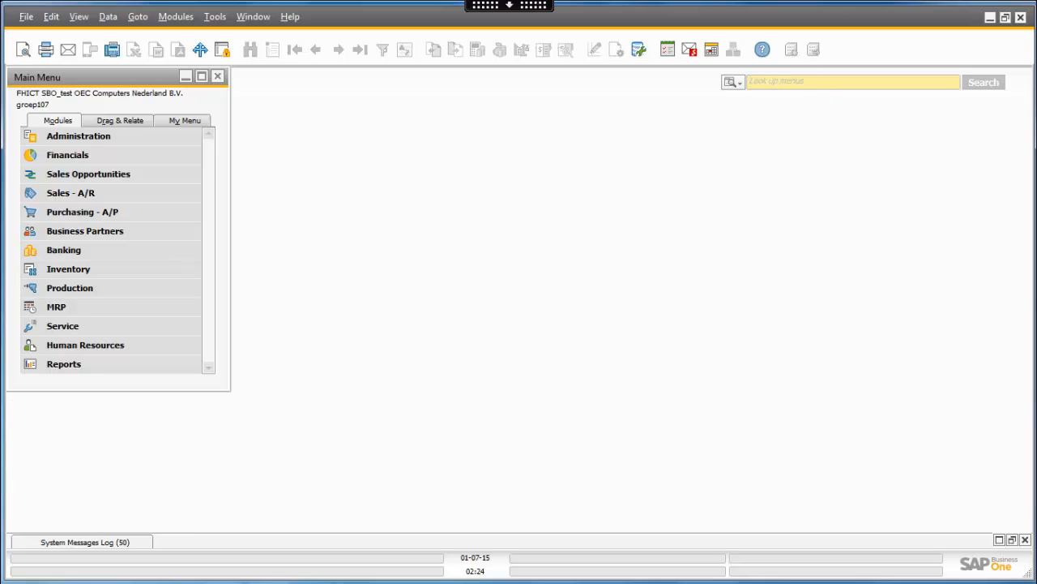
type("order re")
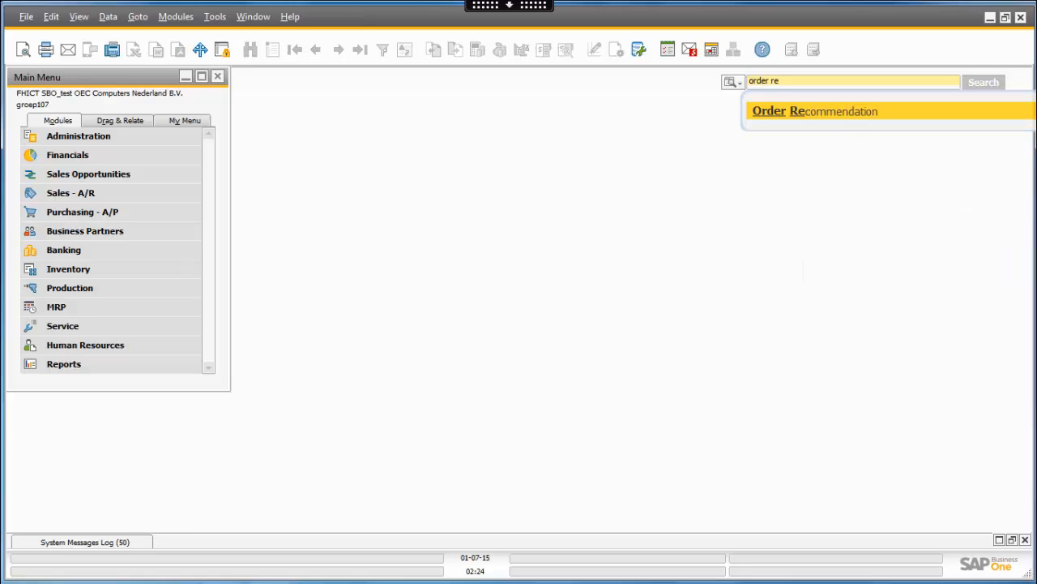
left_click(783, 109)
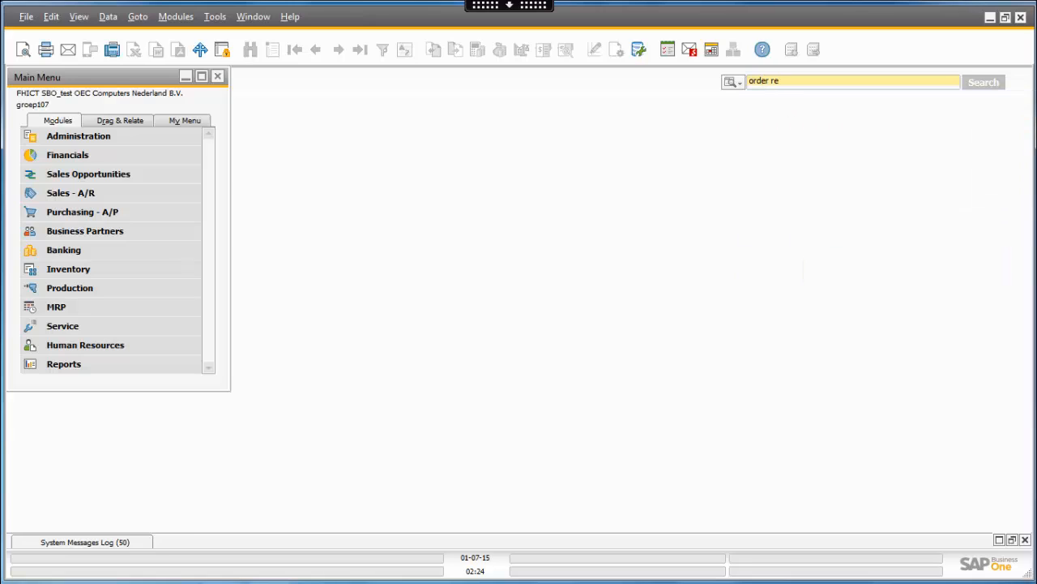
type("c")
left_click(799, 113)
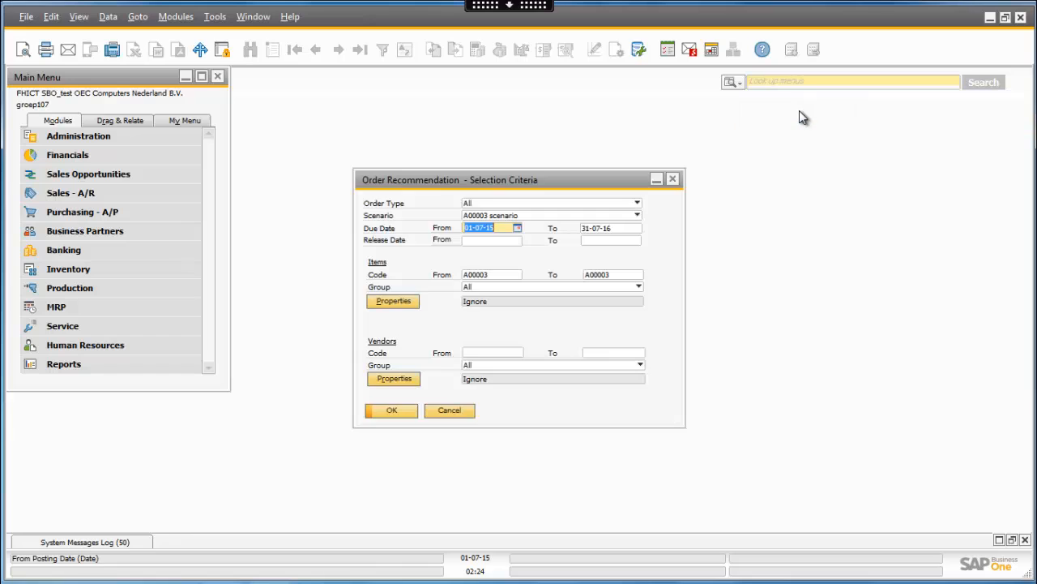
- List the order recommendations for the A00003 scenario, with item codes from A00003 to A00003
left_click(505, 217)
left_click(504, 227)
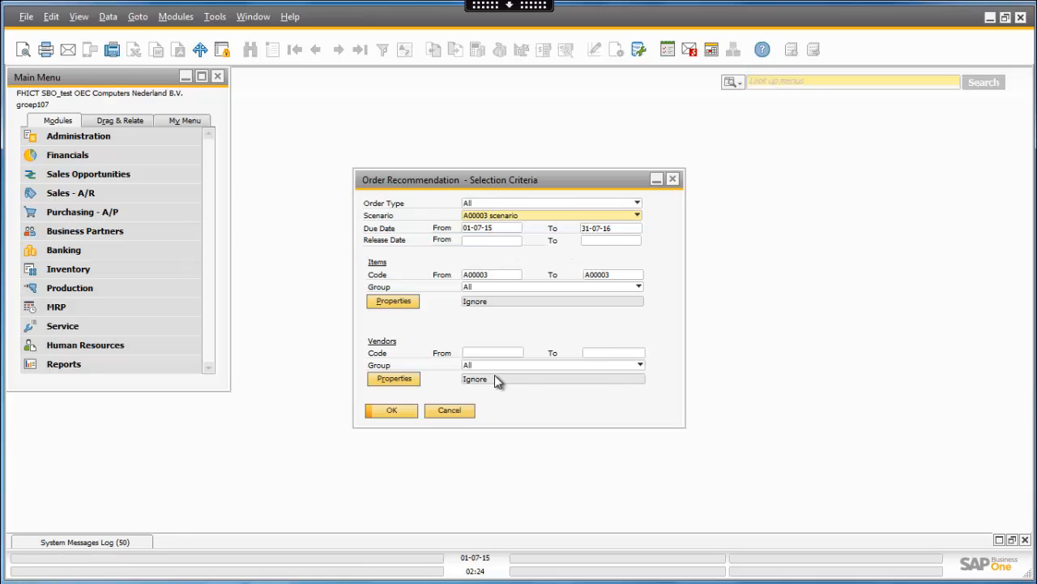
left_click(482, 275)
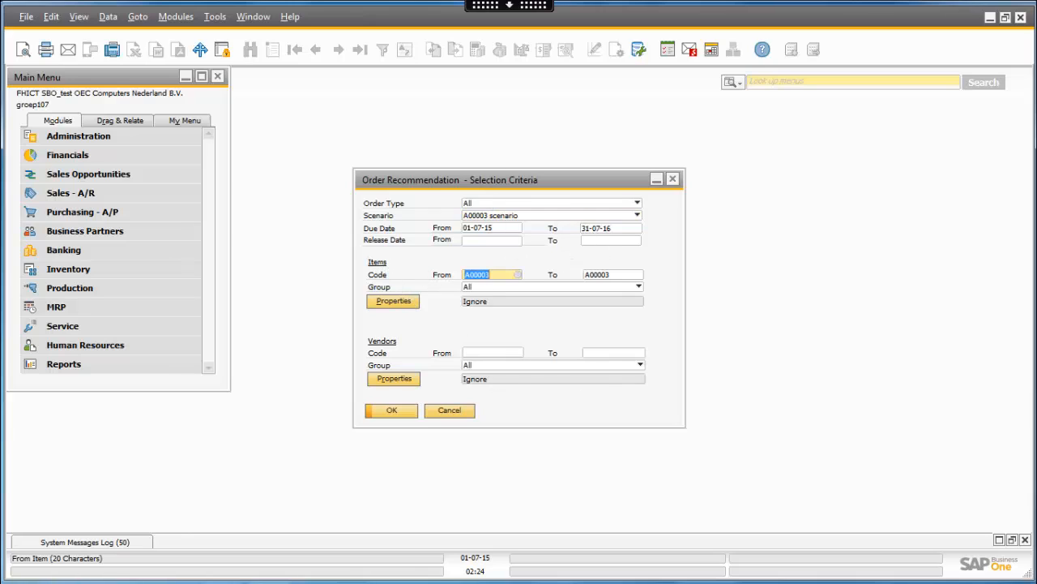
left_click(616, 275)
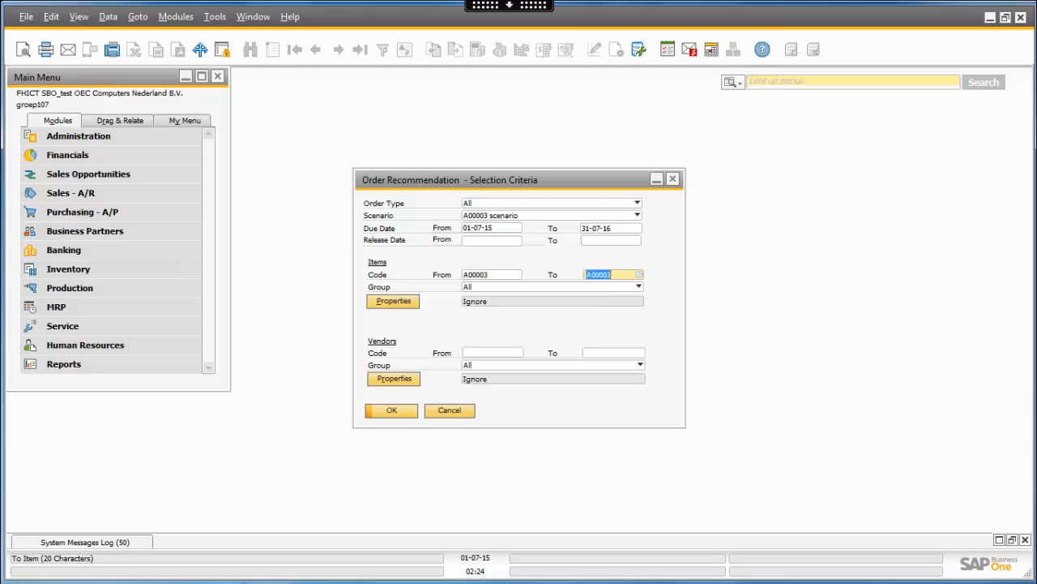
left_click(387, 412)
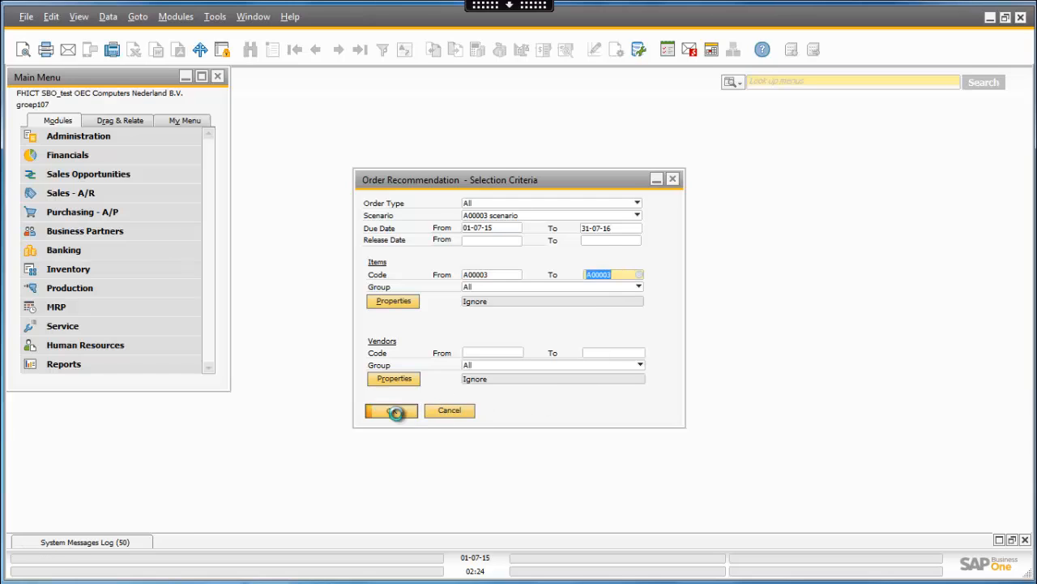
- Examine the columns of the recommended A00003 purchase requests and close the Order Recommendation windows
left_click_drag(432, 398, 701, 397)
left_click_drag(577, 417, 410, 418)
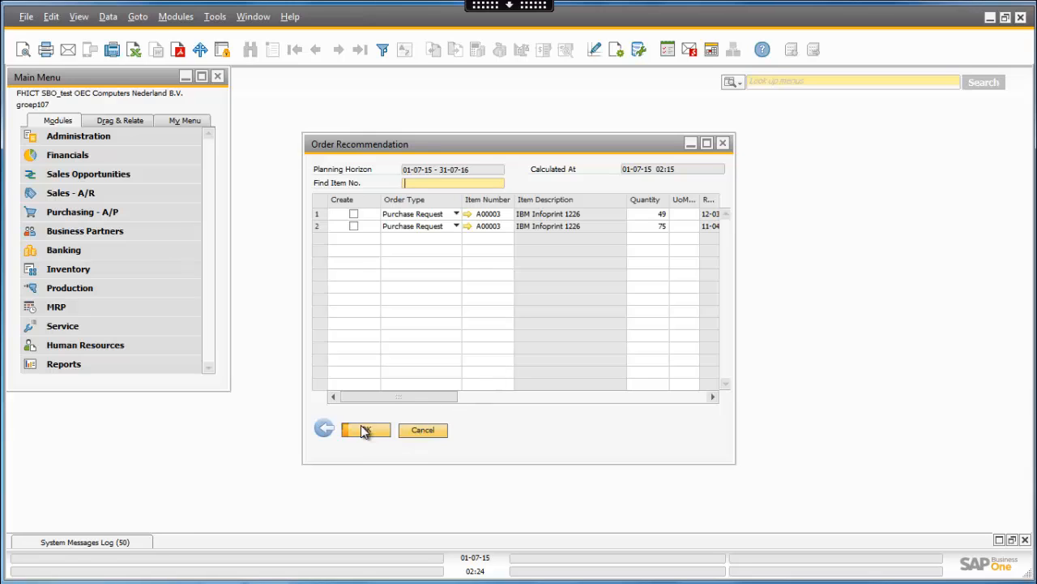
left_click(365, 429)
left_click(379, 412)
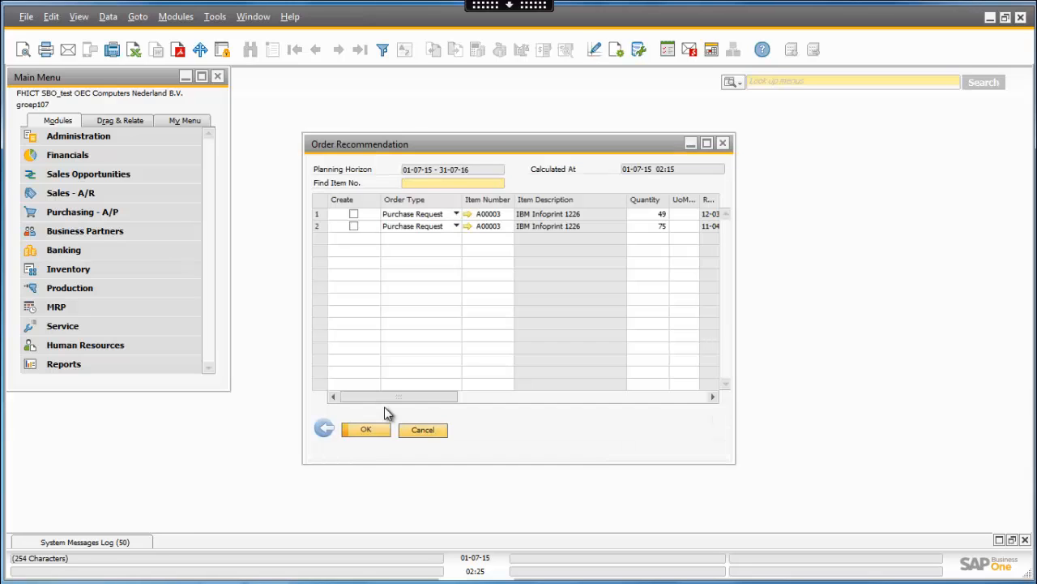
left_click(723, 143)
left_click(673, 179)
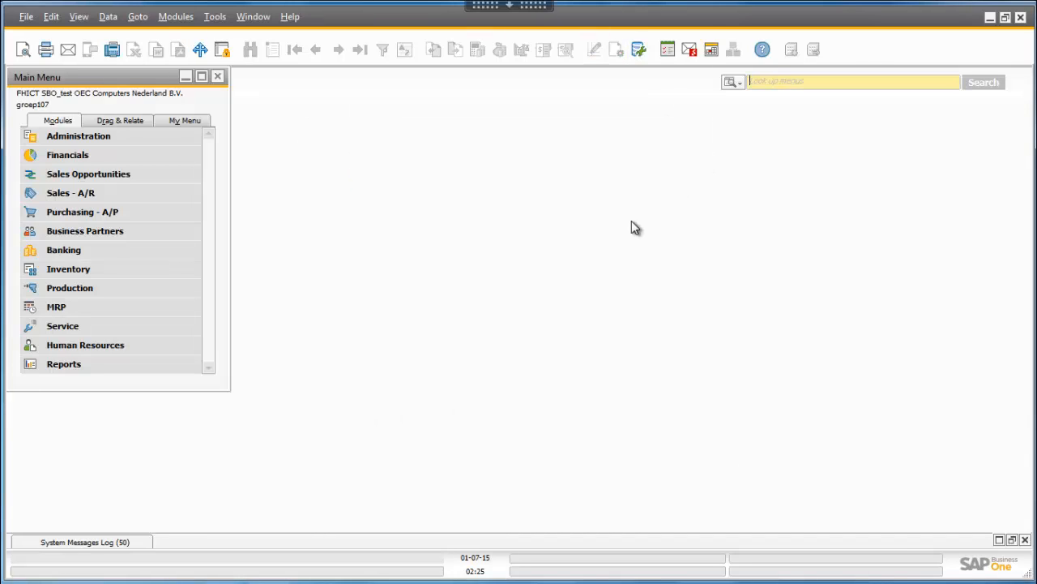